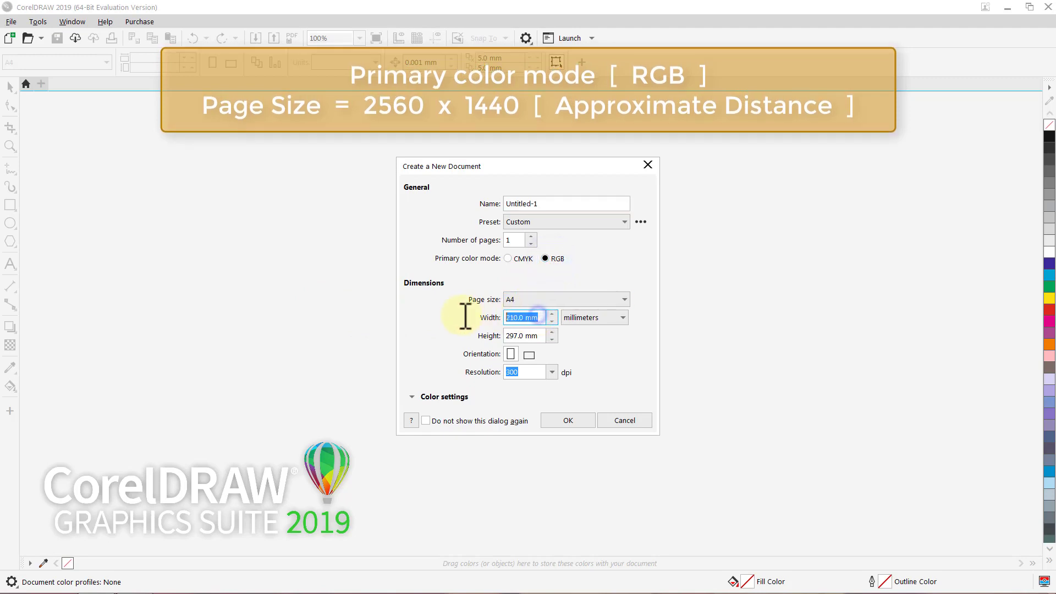
Step: Set the new document's page to 2560 mm wide and 1440 mm high and create the document
type("2560")
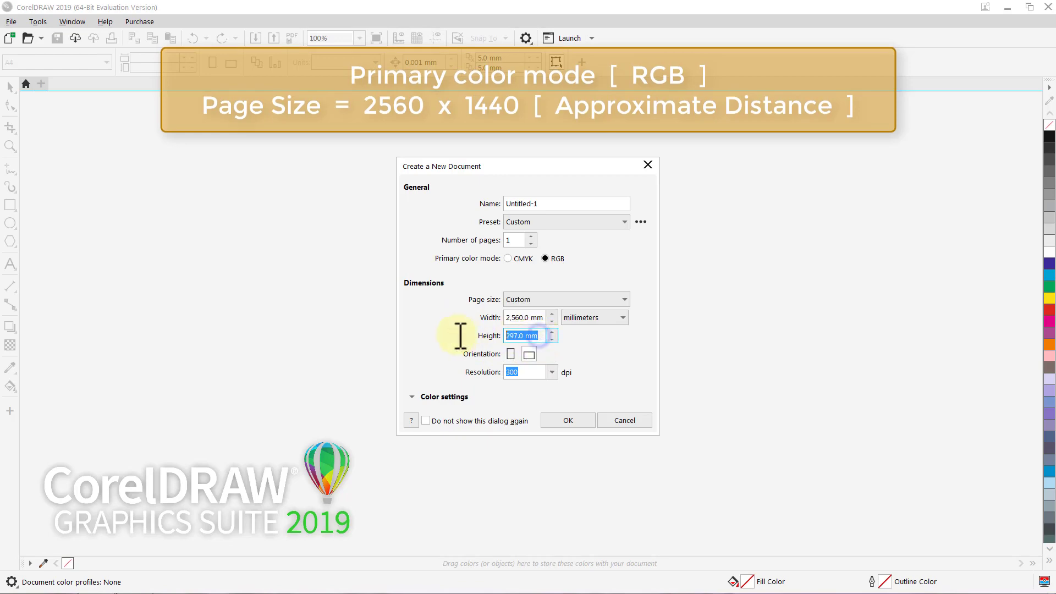
type("1440")
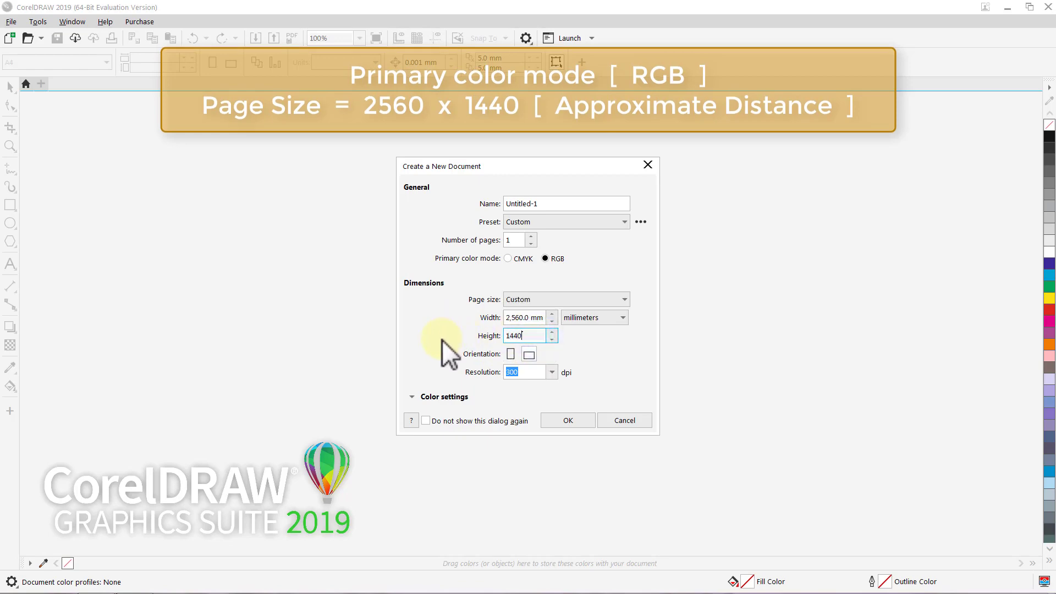
left_click(549, 421)
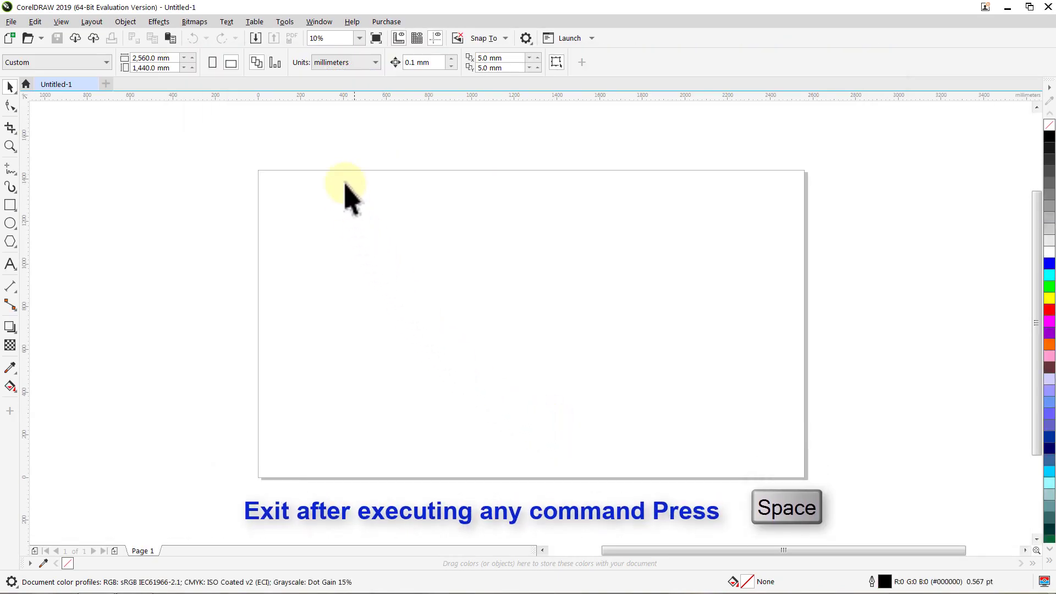
Step: Change the default toolbar button size to Medium
left_click(321, 24)
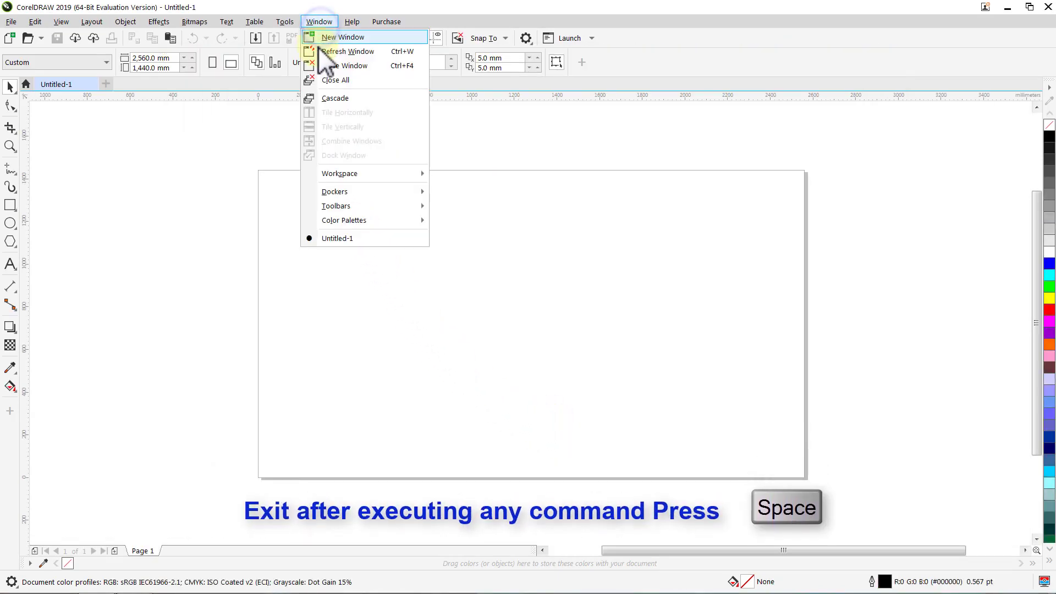
mouse_move(330, 204)
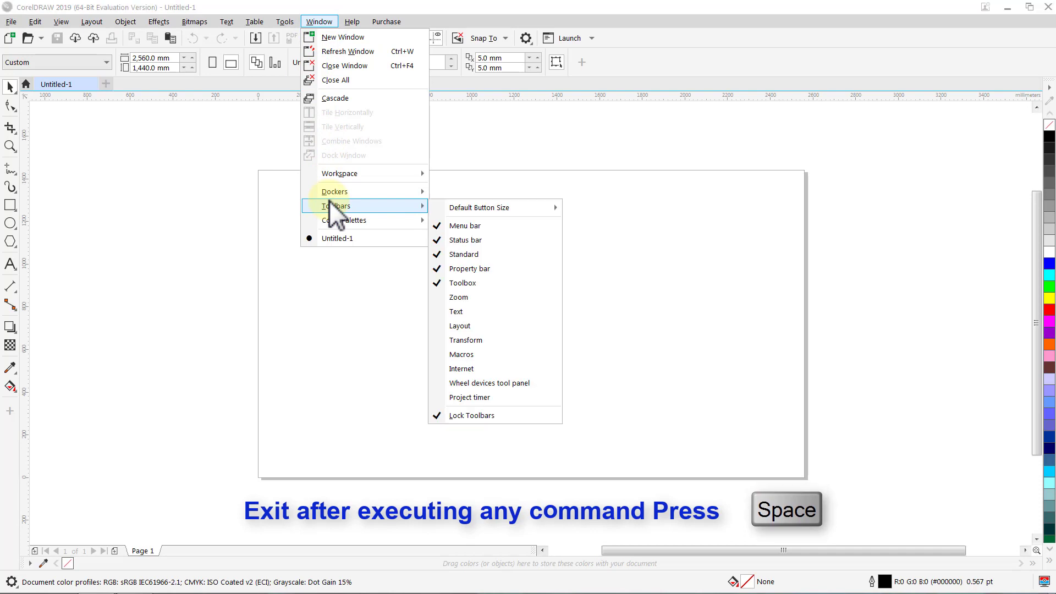
mouse_move(472, 207)
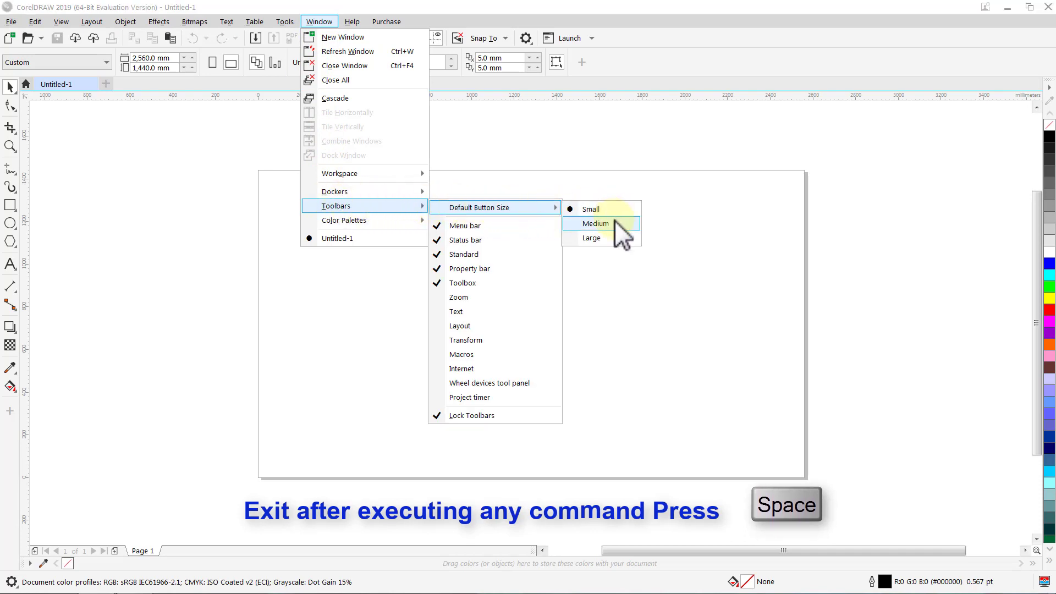
left_click(614, 220)
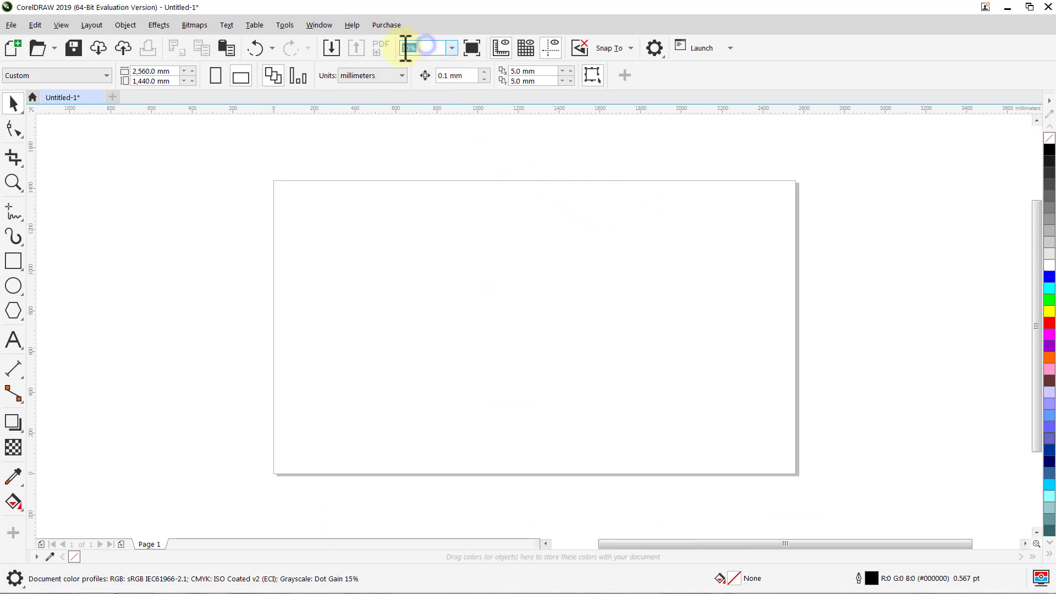
Step: Set the default outline width for Graphic objects in this document to 2.0 pt
type("33")
key("Return")
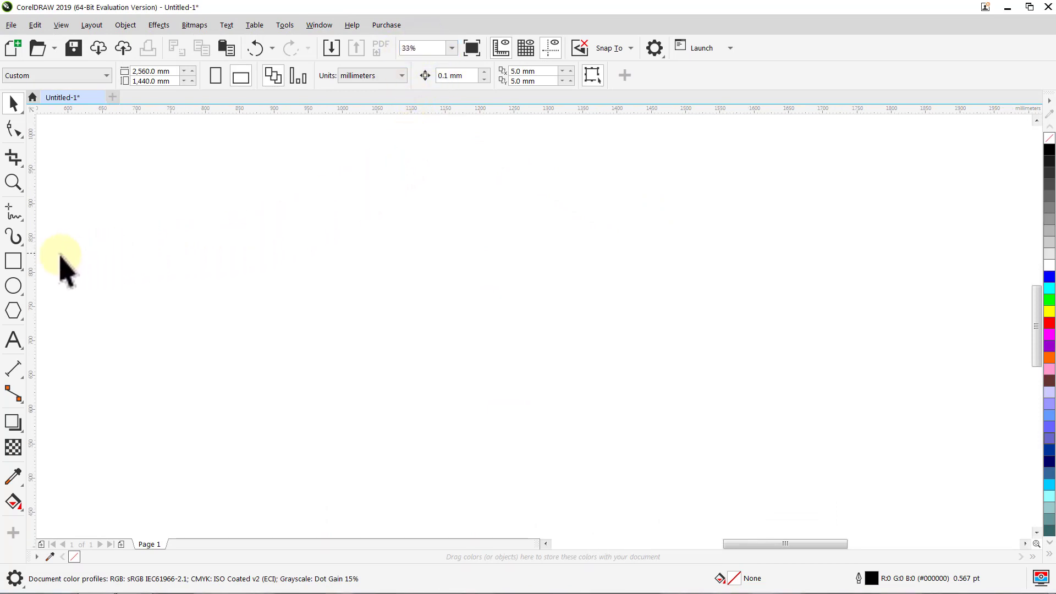
left_click(14, 262)
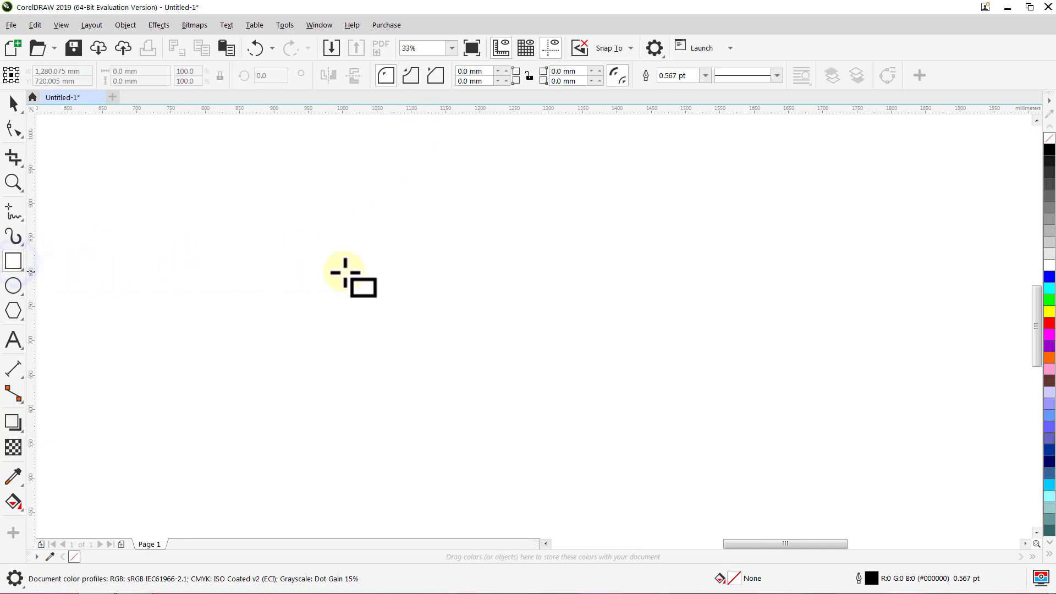
left_click(705, 75)
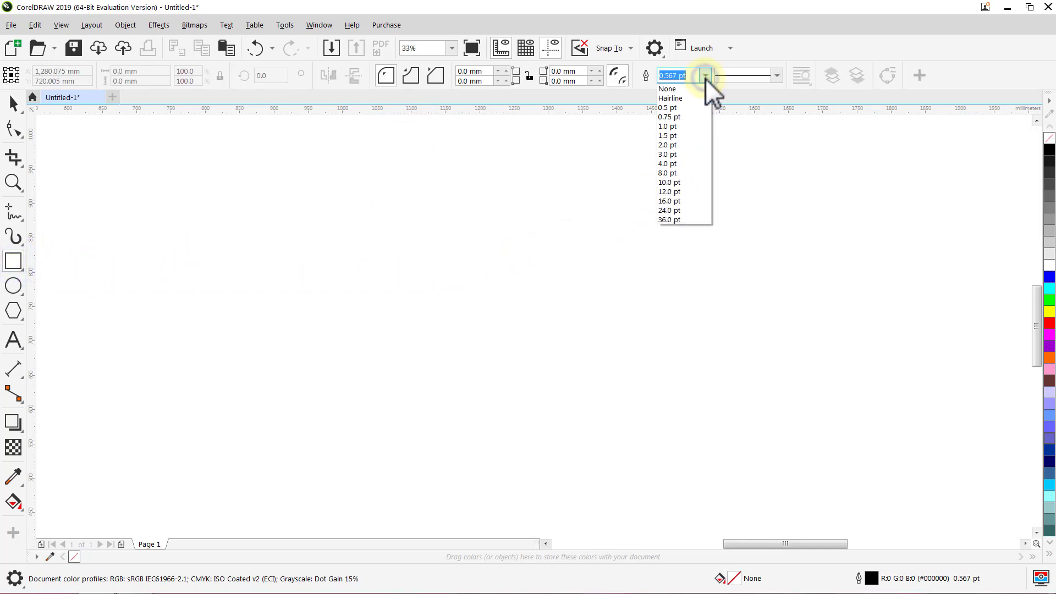
left_click(693, 141)
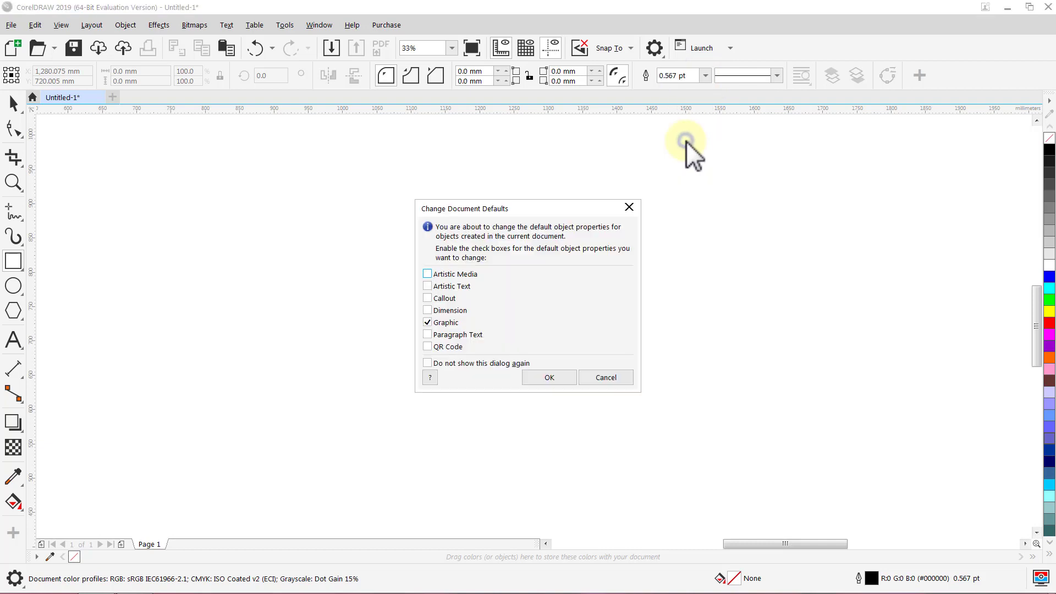
left_click(550, 377)
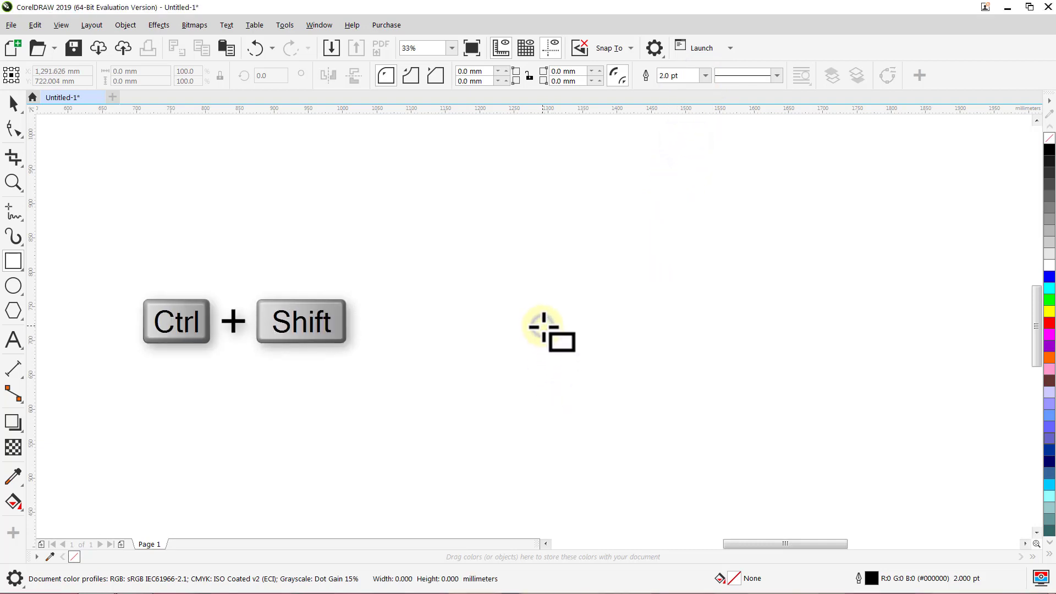
Step: Draw a square from its centre near the middle of the page and resize it to 50 × 50 mm with the ratio locked
mouse_move(543, 326)
left_mouse_down()
mouse_move(599, 329)
mouse_move(627, 350)
left_mouse_up()
key("space")
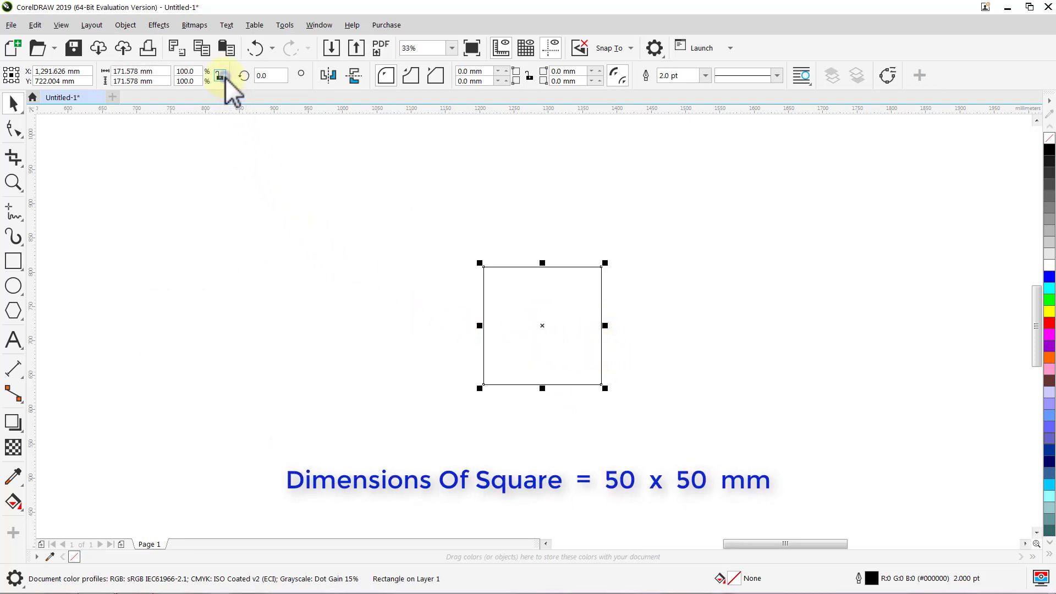
left_click_drag(159, 81, 114, 81)
type("50")
key("Return")
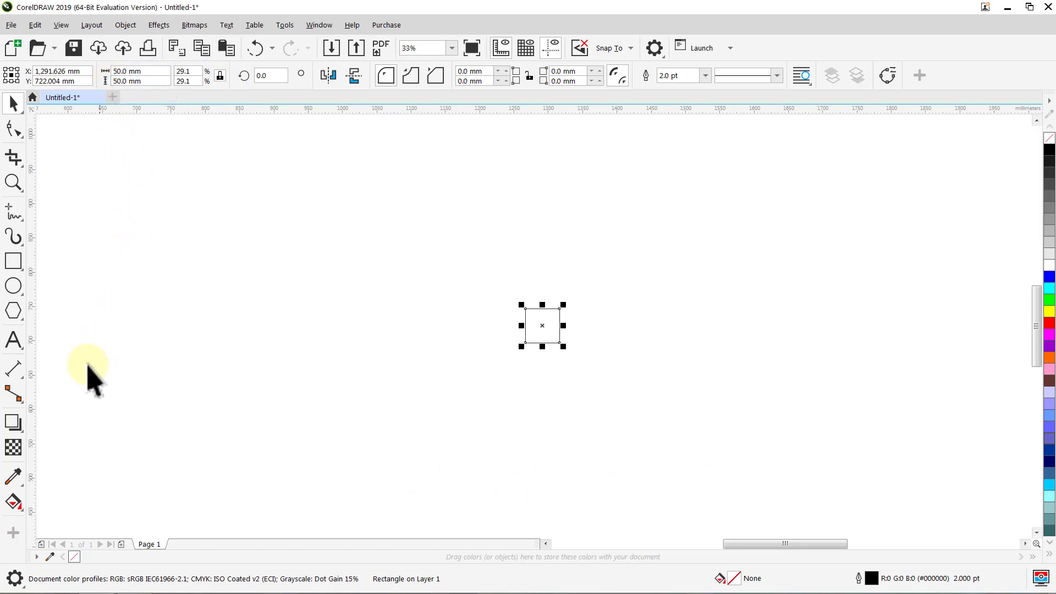
Step: Apply an outside contour to the square with a 50 mm offset and 5 steps
left_click(16, 423)
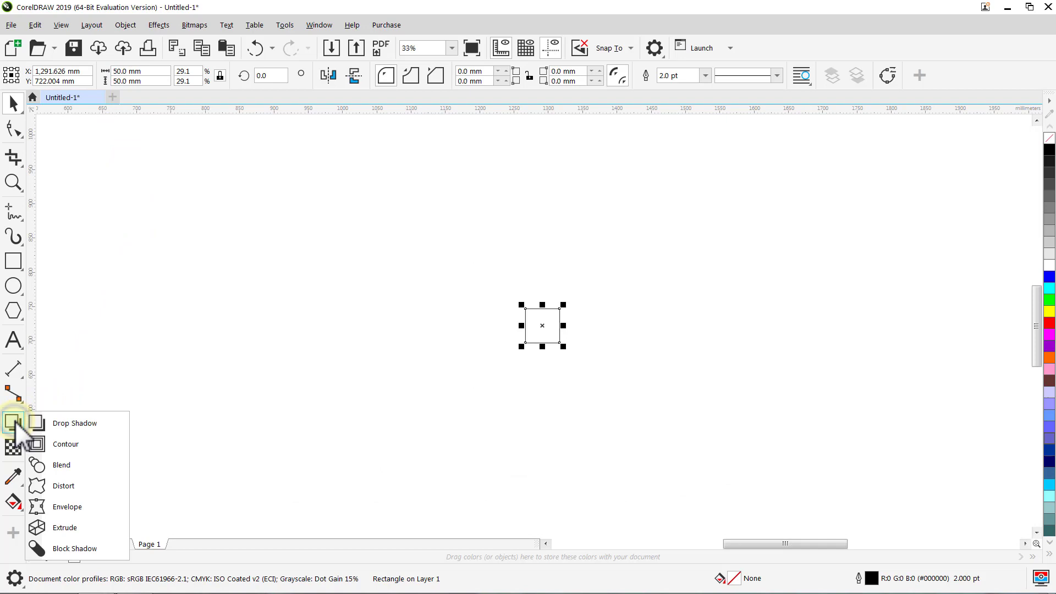
left_click(55, 442)
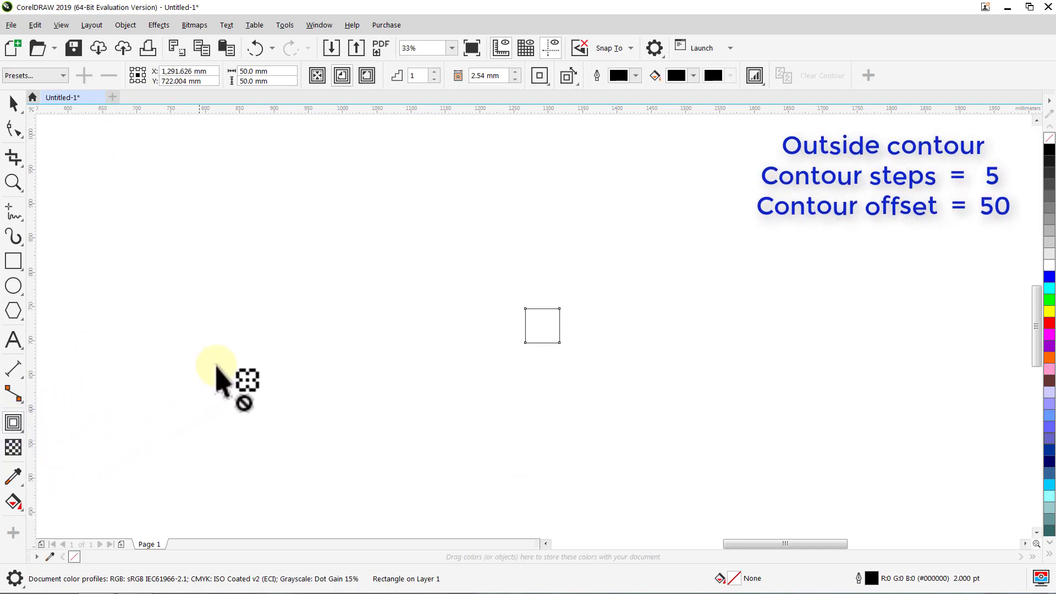
left_click(367, 76)
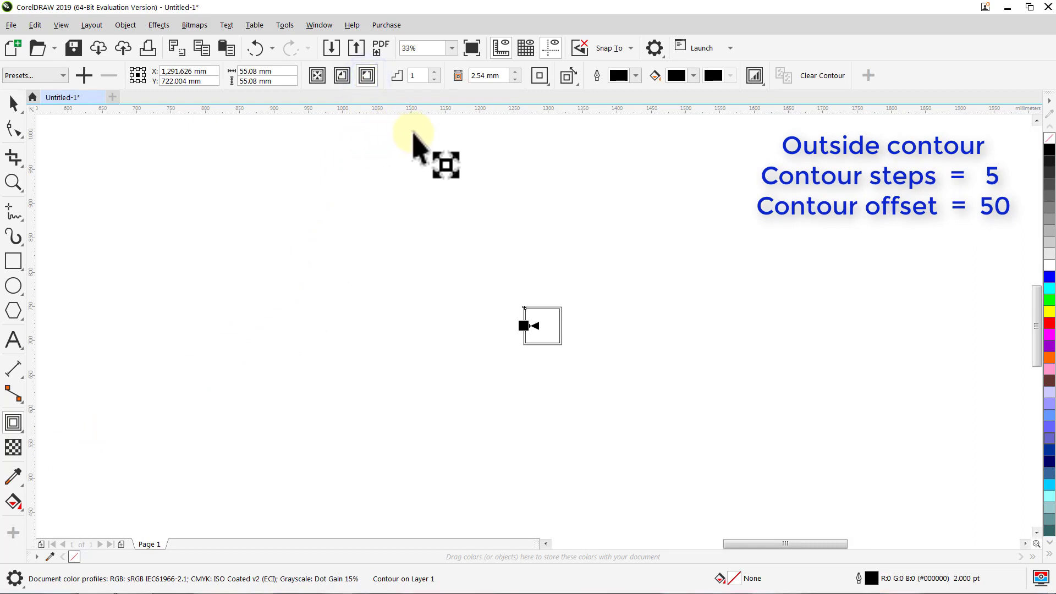
double_click(492, 76)
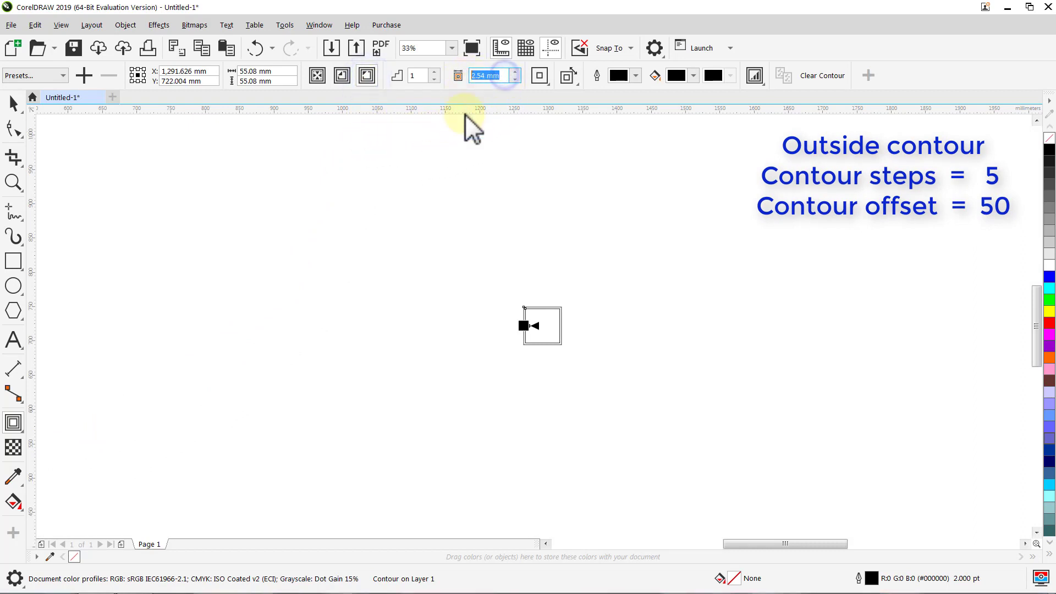
type("50")
key("Return")
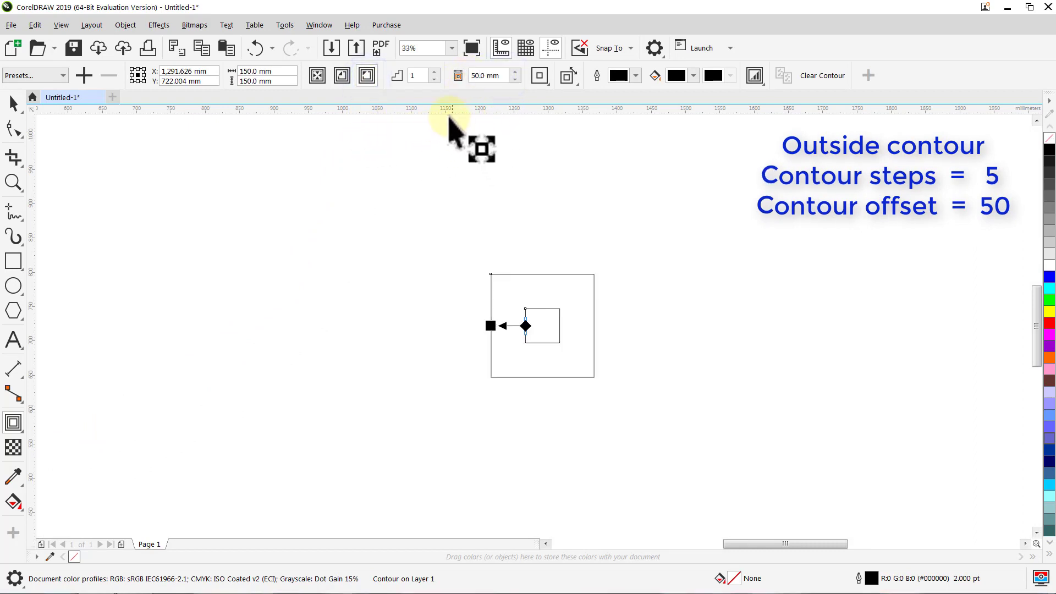
left_click(435, 72)
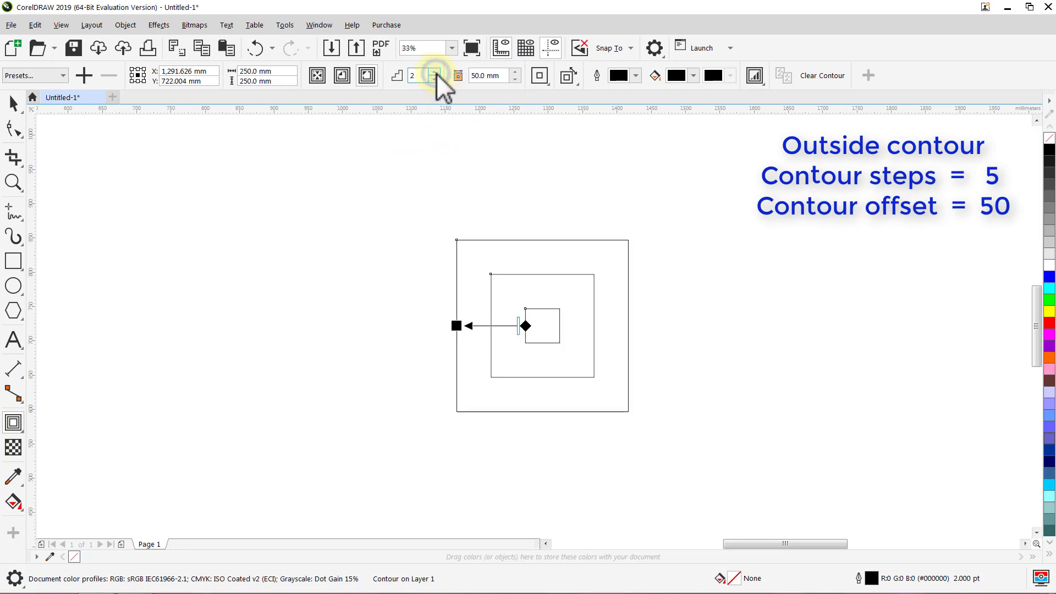
left_click(435, 72)
left_click(435, 72)
left_click(434, 73)
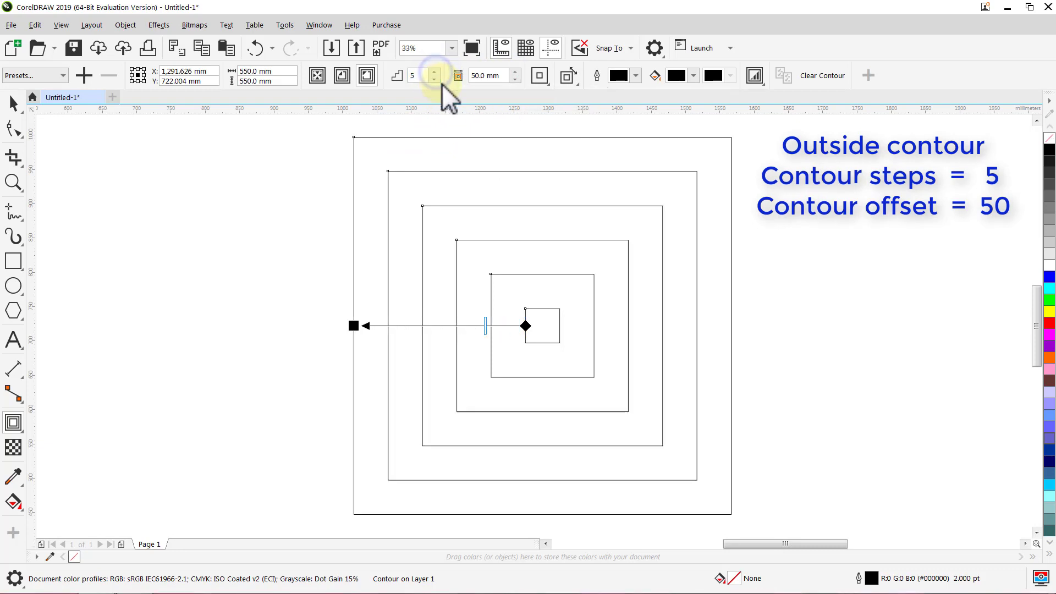
left_click(450, 124)
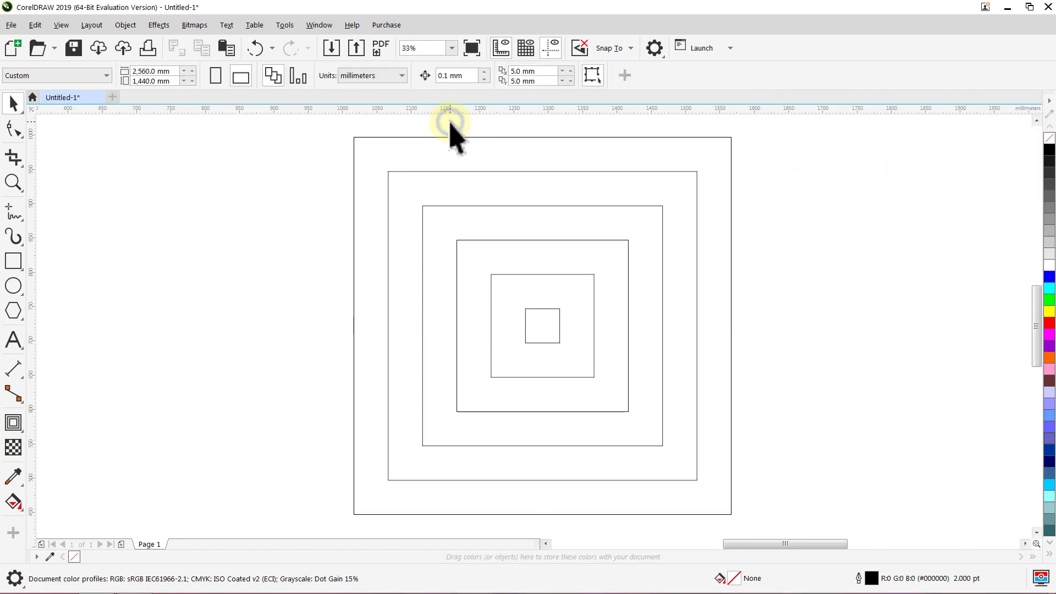
Step: Break the contour group apart from the central square and deselect everything
left_click(388, 241)
right_click(389, 241)
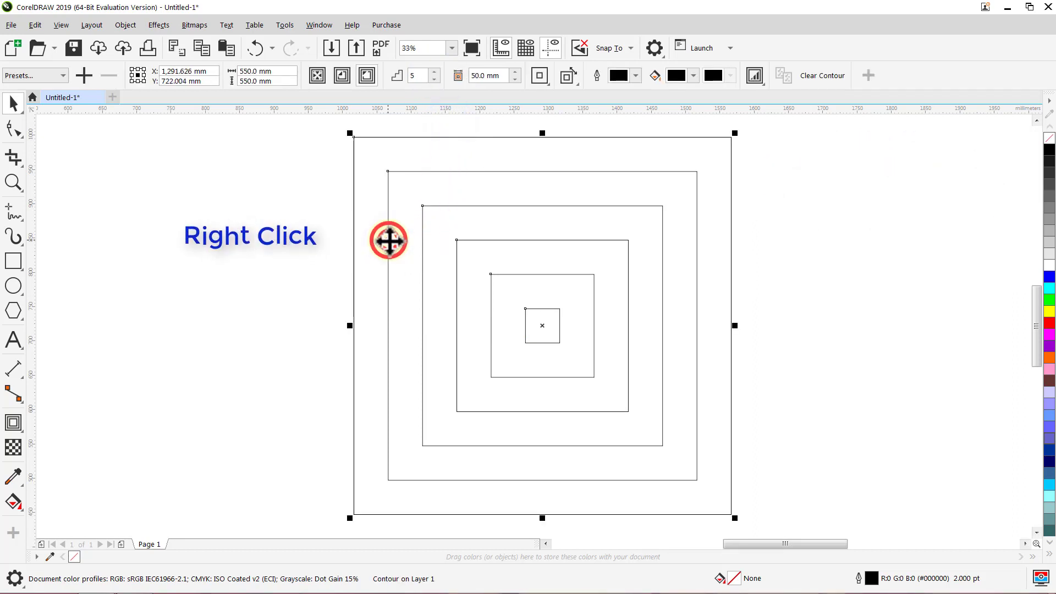
left_click(400, 253)
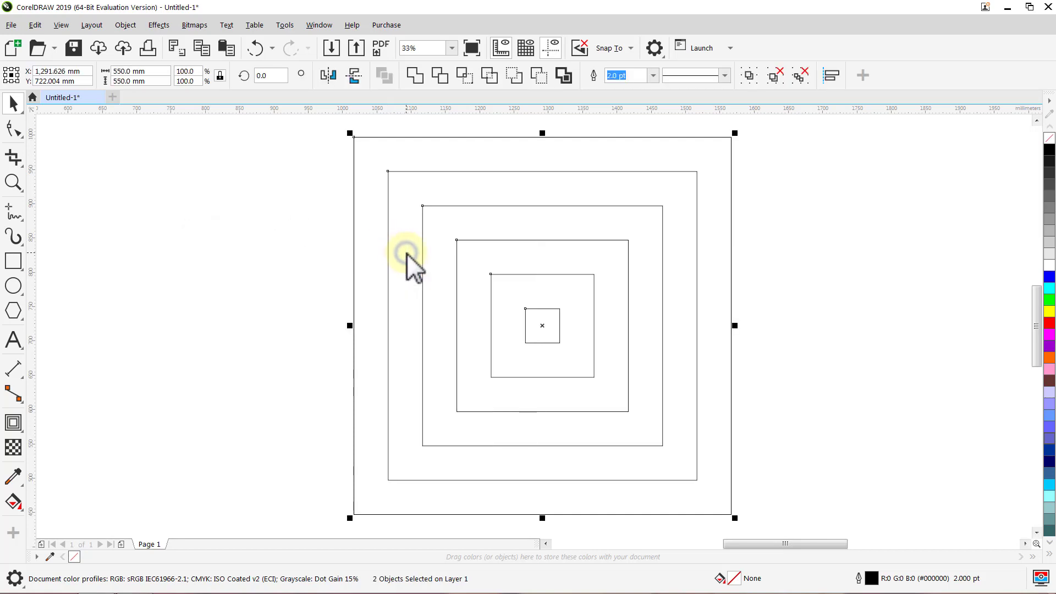
left_click(314, 252)
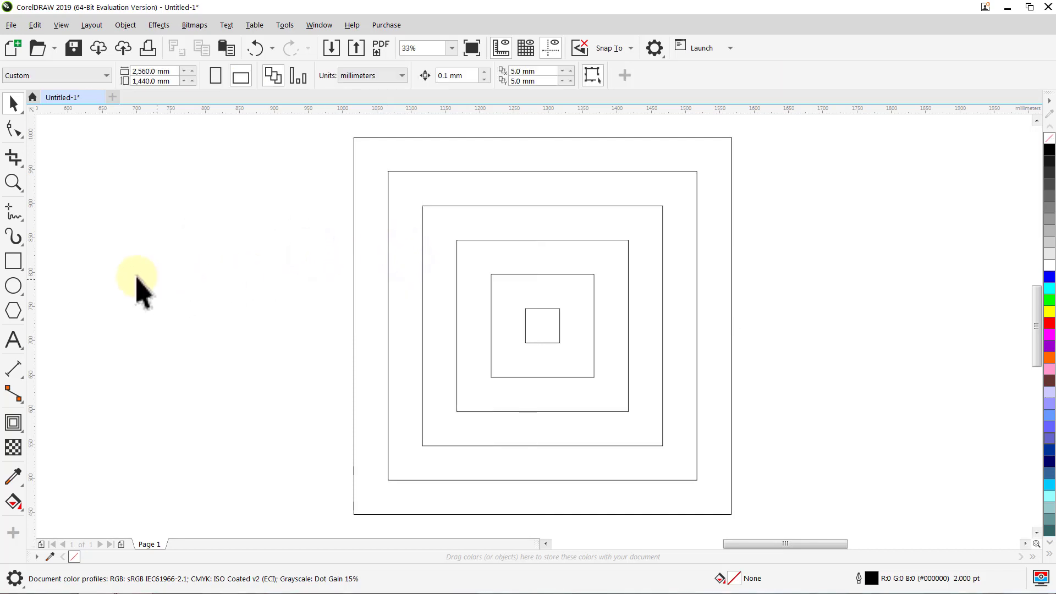
Step: Draw a 250 mm square from the outermost square's upper-left corner to the innermost square's upper-left corner
left_click(13, 261)
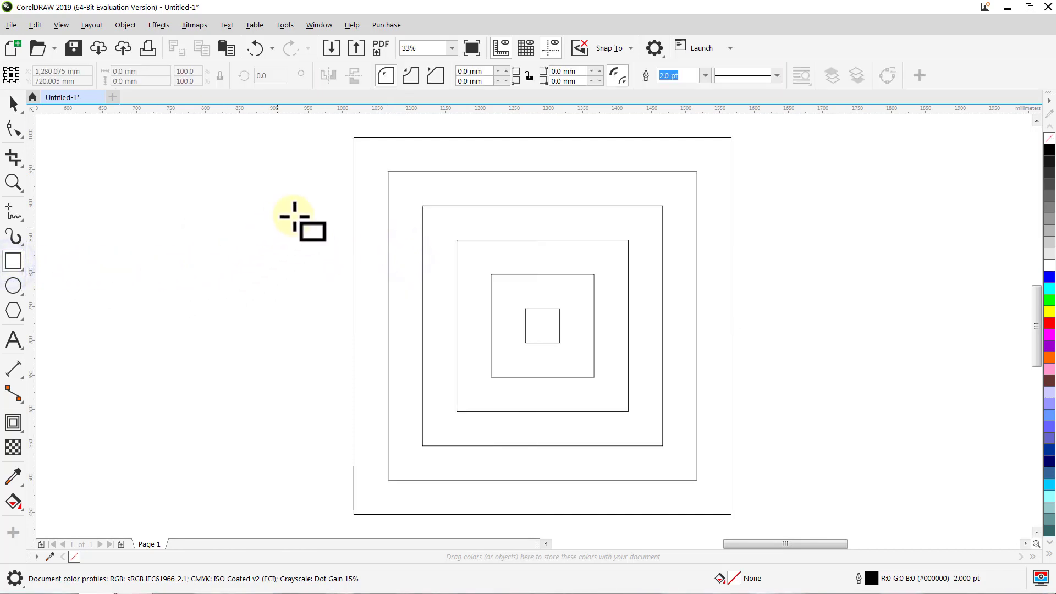
left_click_drag(354, 137, 525, 309)
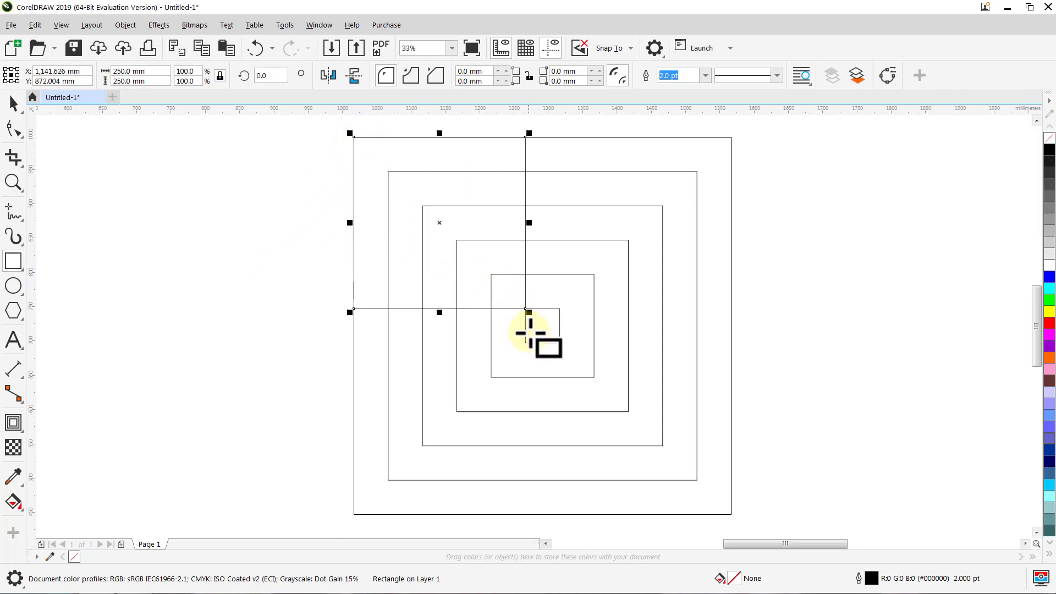
key("Escape")
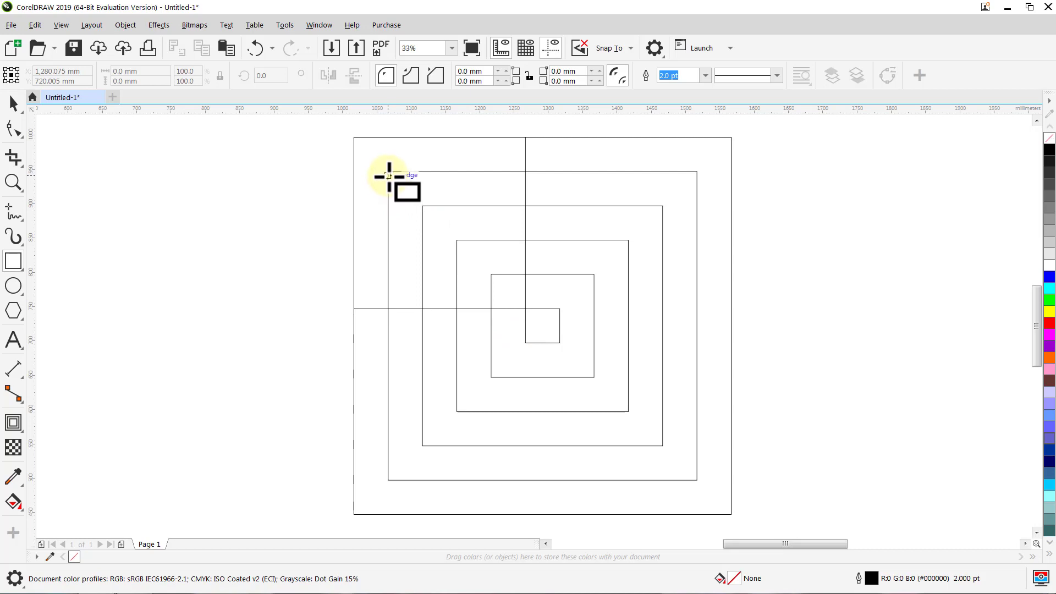
Step: Draw a 150 mm square from the second-largest square's upper-left corner to the second-smallest square's upper-left corner
left_click_drag(388, 172, 490, 273)
key("space")
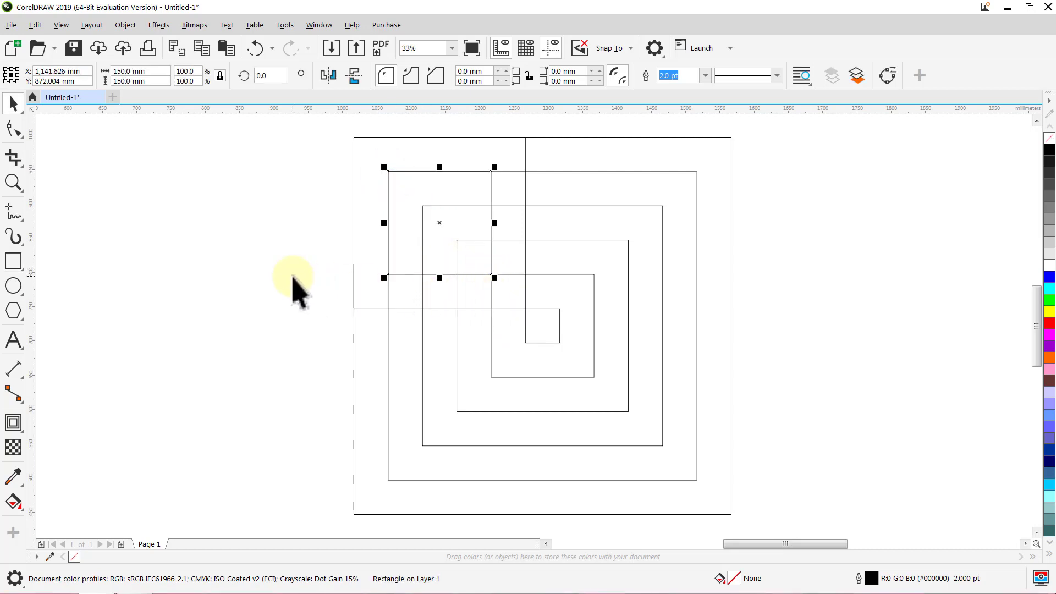
left_click(293, 278)
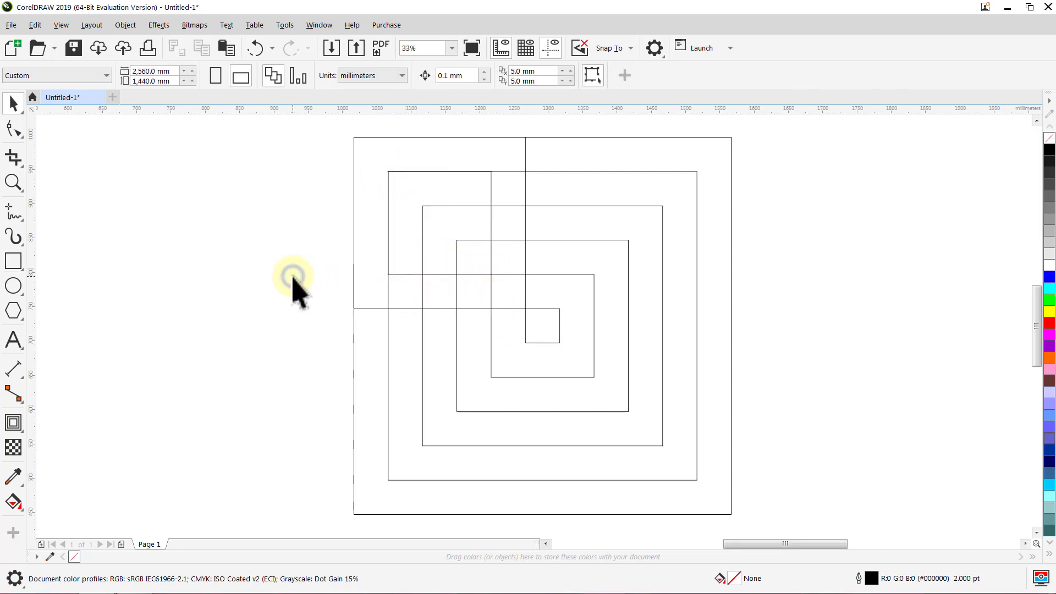
Step: Round the 150 mm square's upper-right and lower-left corners with a 50 mm radius
left_click(408, 274)
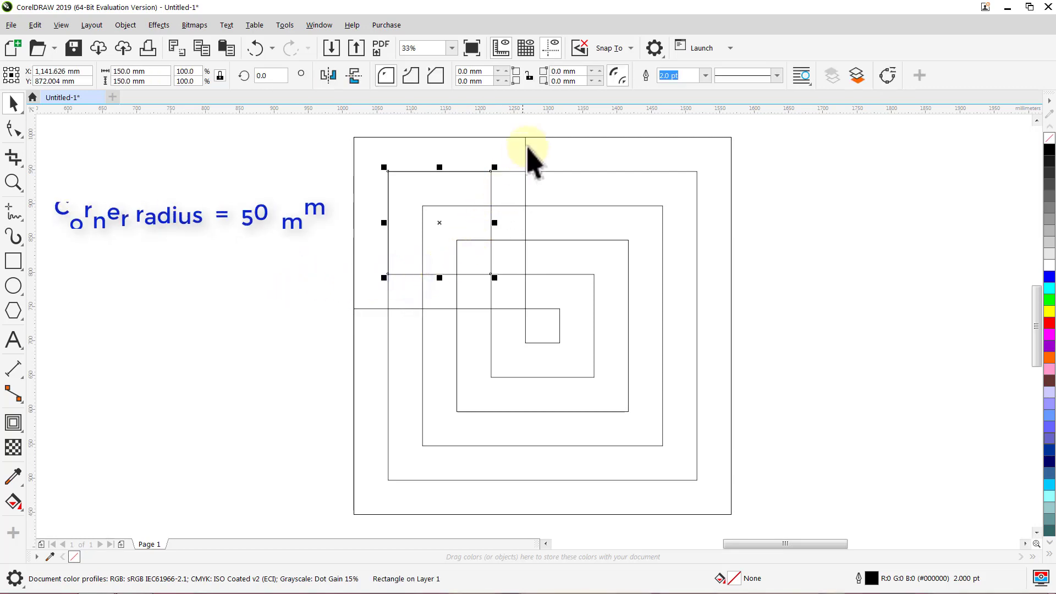
left_click(554, 70)
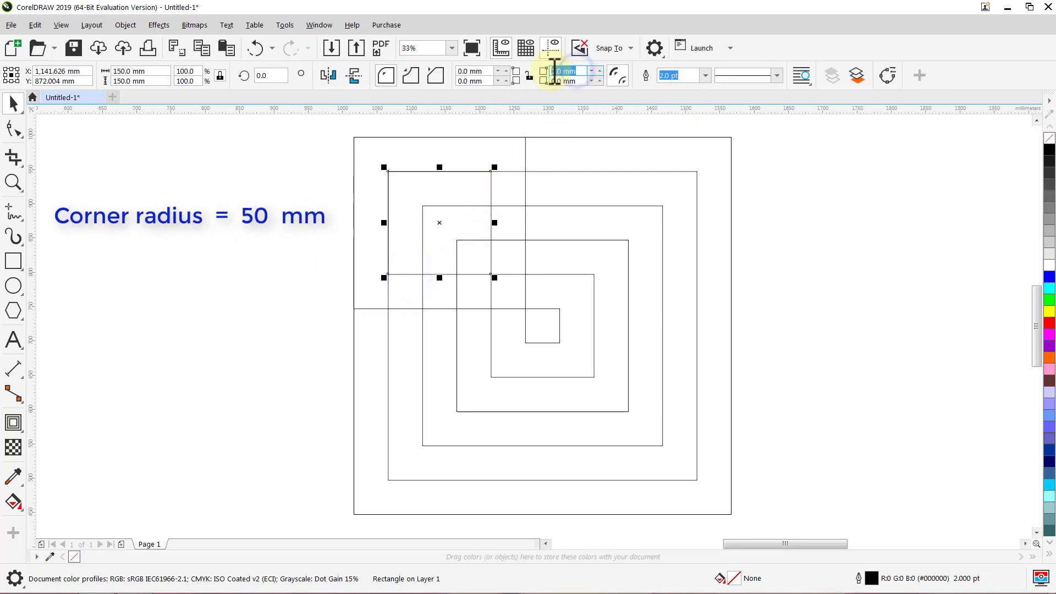
key("Return")
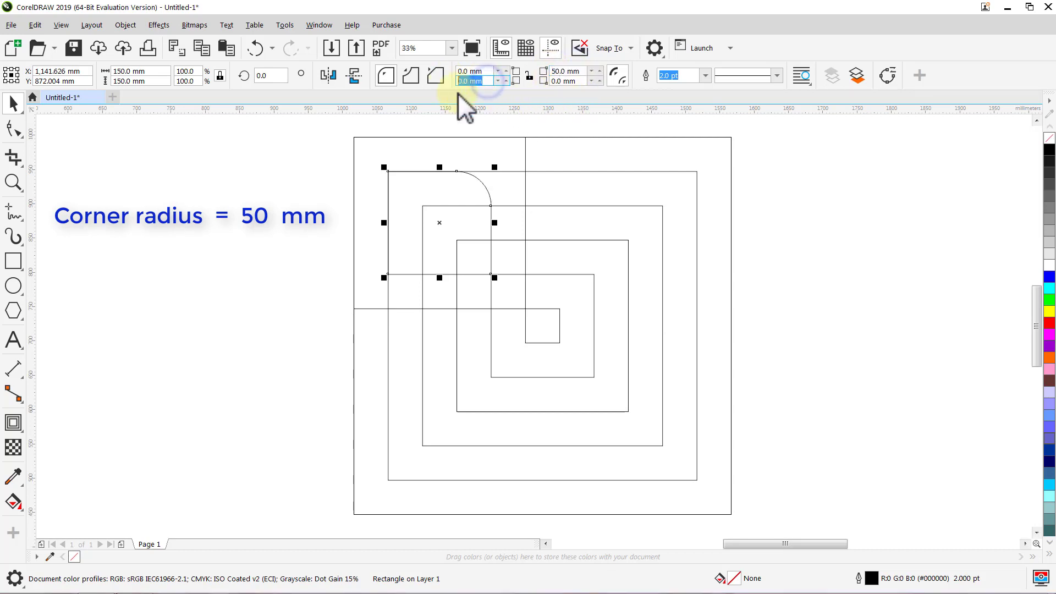
key("Return")
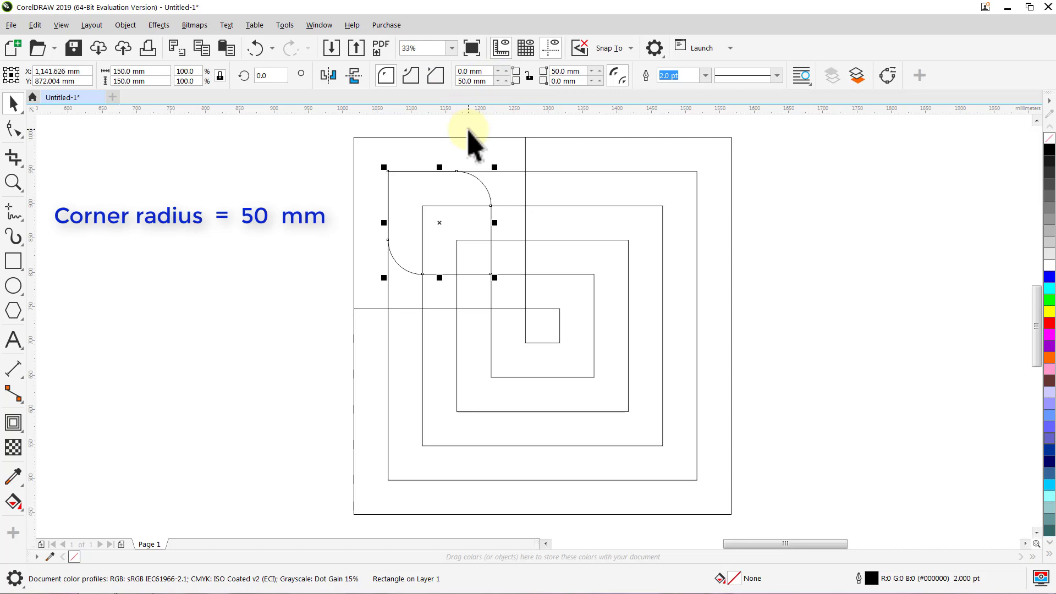
left_click(469, 131)
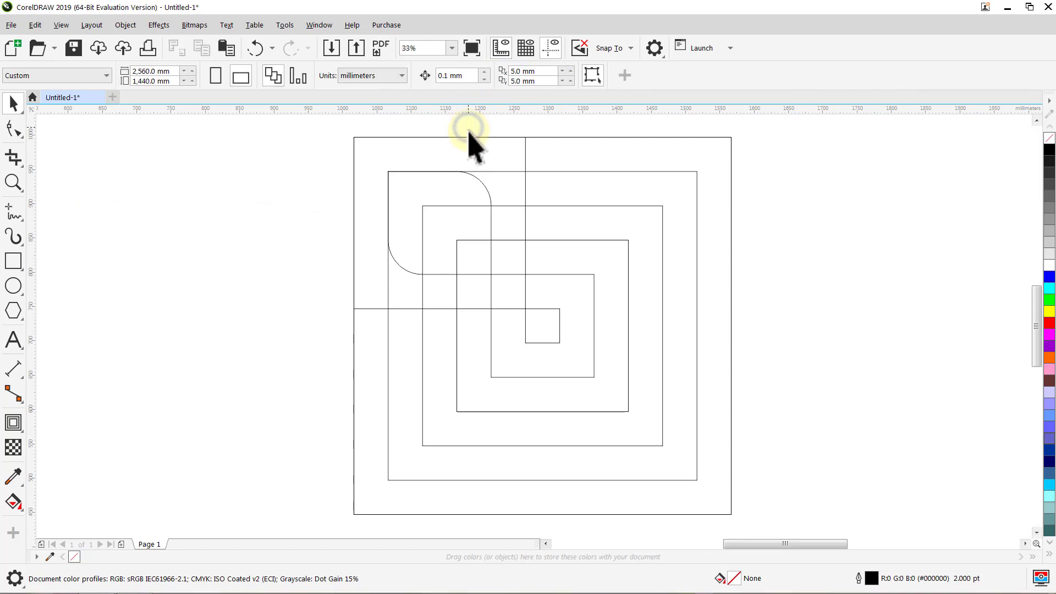
Step: Round the 250 mm square's upper-right and lower-left corners with a 100 mm radius, then deselect it
left_click(525, 154)
left_click(579, 71)
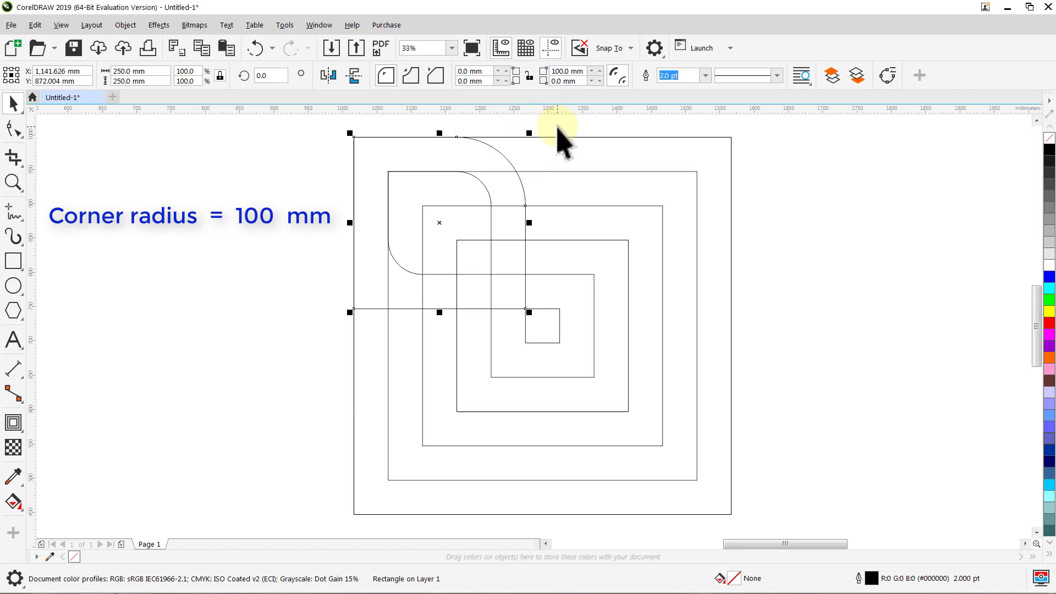
left_click(491, 81)
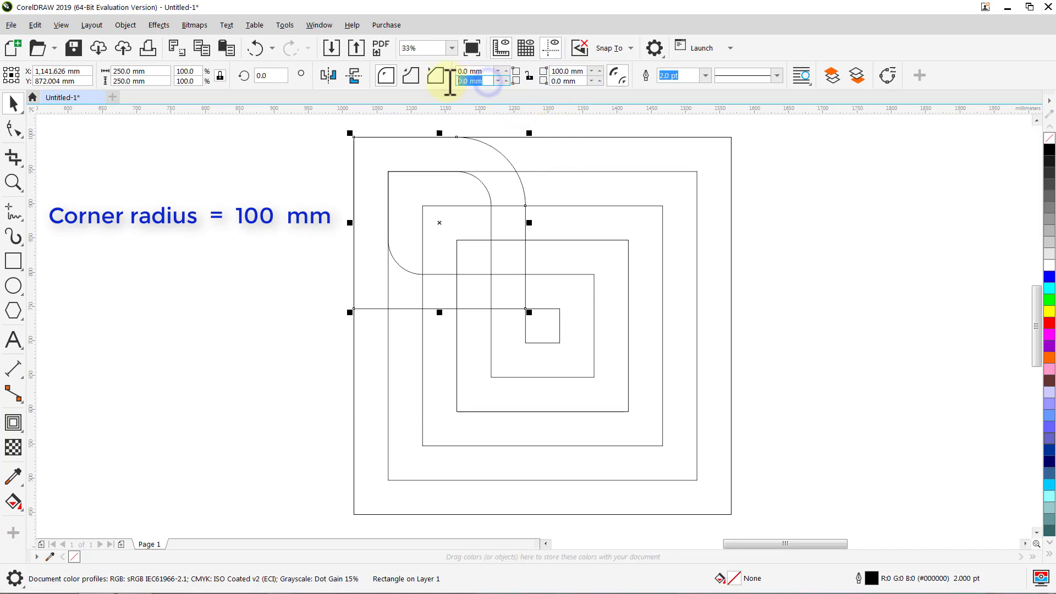
left_click(478, 122)
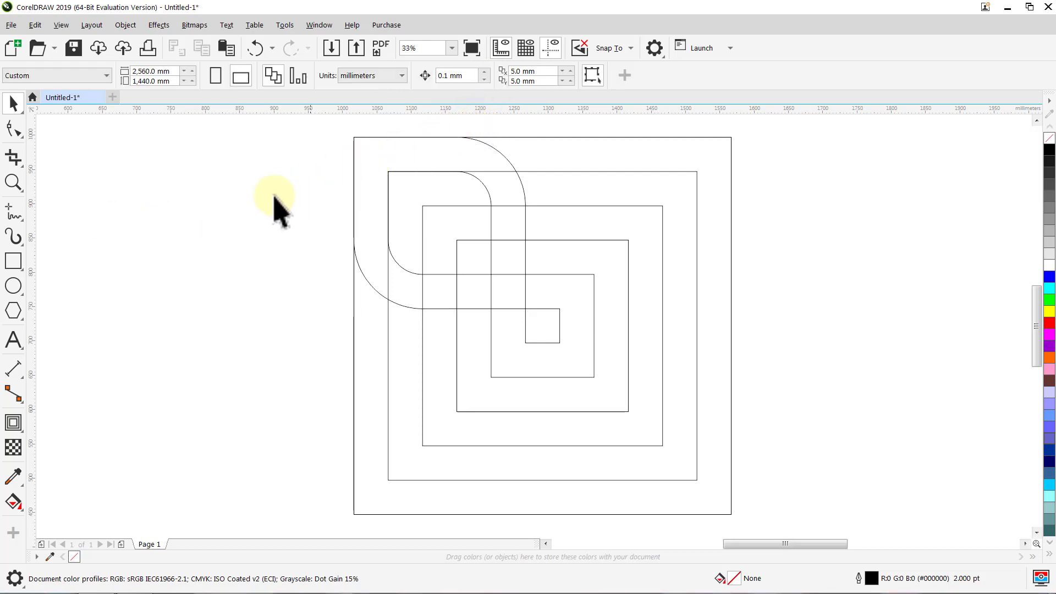
Step: Draw three horizontal 2-point lines rightward past the outermost square from the two corner squares' lower-right corners and the innermost square's lower-left corner
left_click(8, 211)
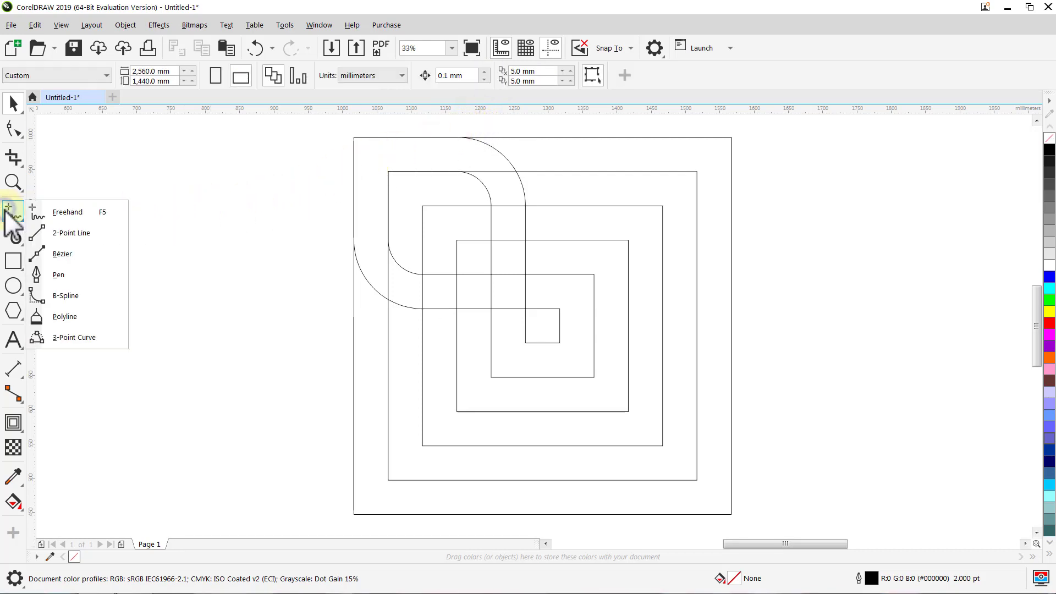
left_click(49, 233)
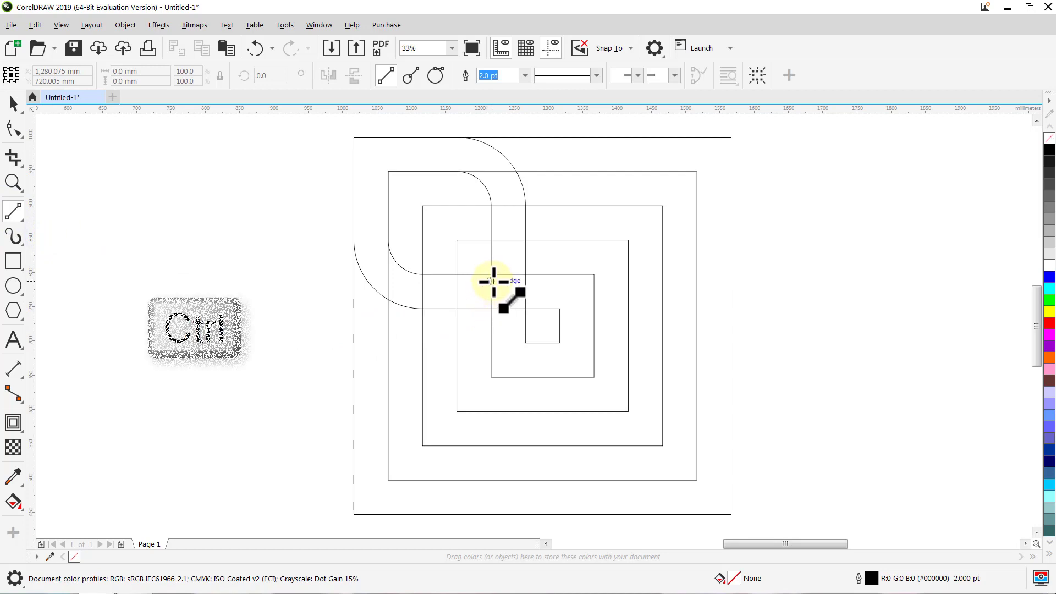
left_click_drag(490, 281, 776, 275)
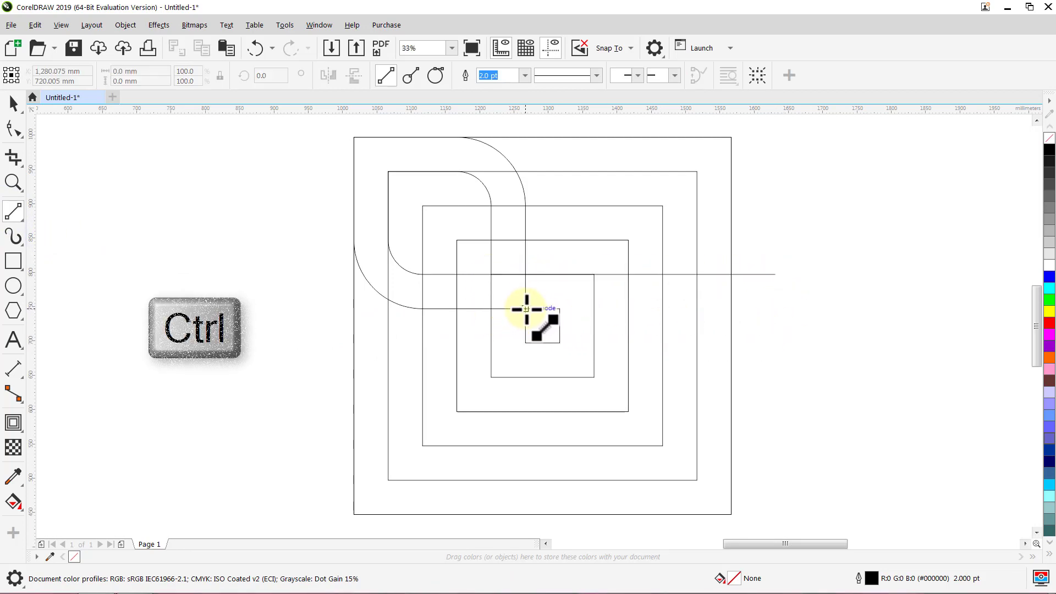
left_click_drag(525, 309, 799, 312)
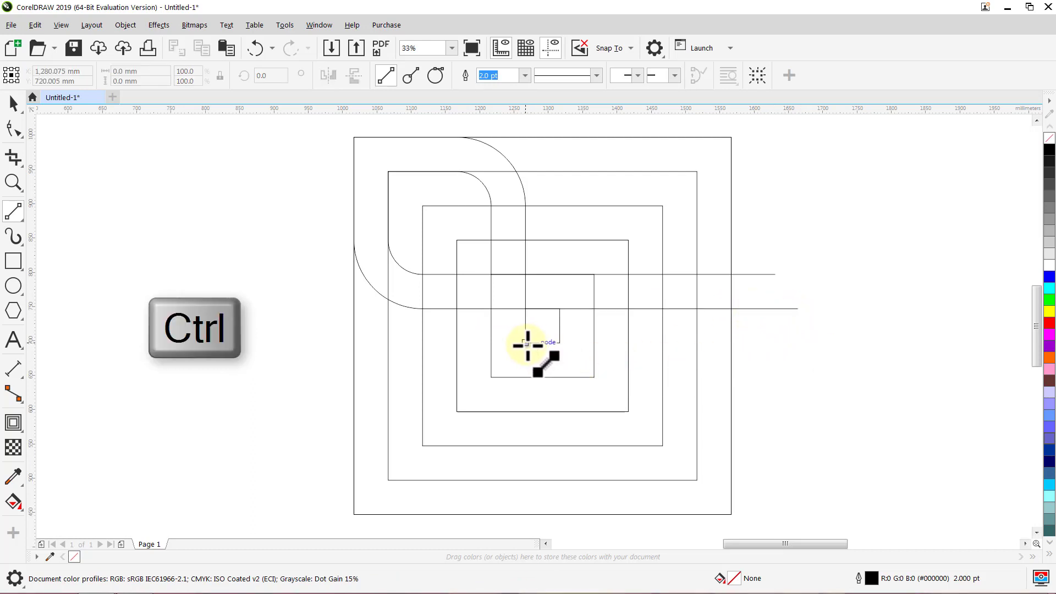
left_click_drag(527, 344, 787, 349)
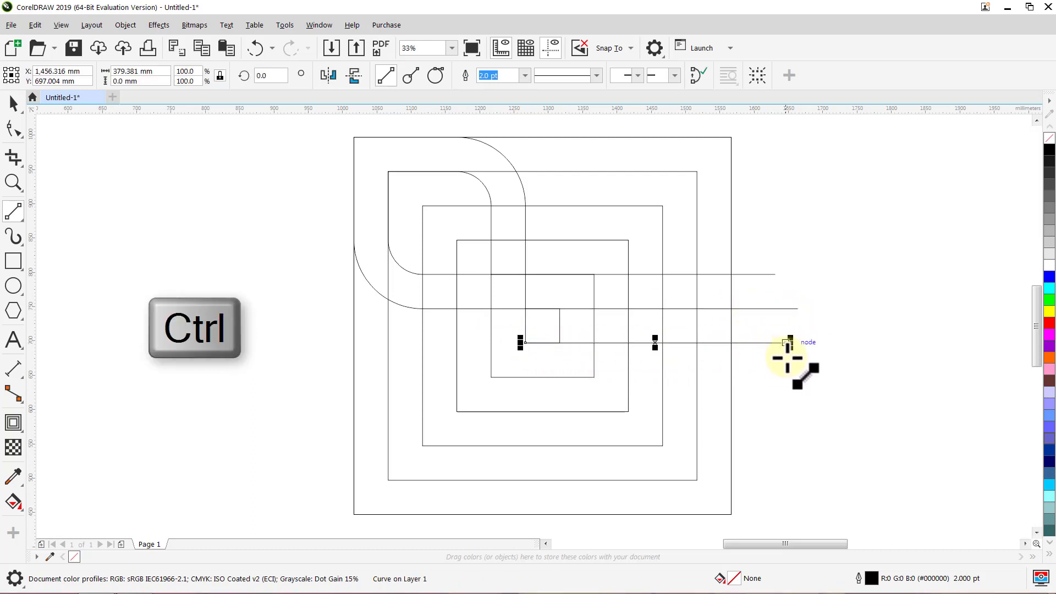
key("space")
left_click(785, 388)
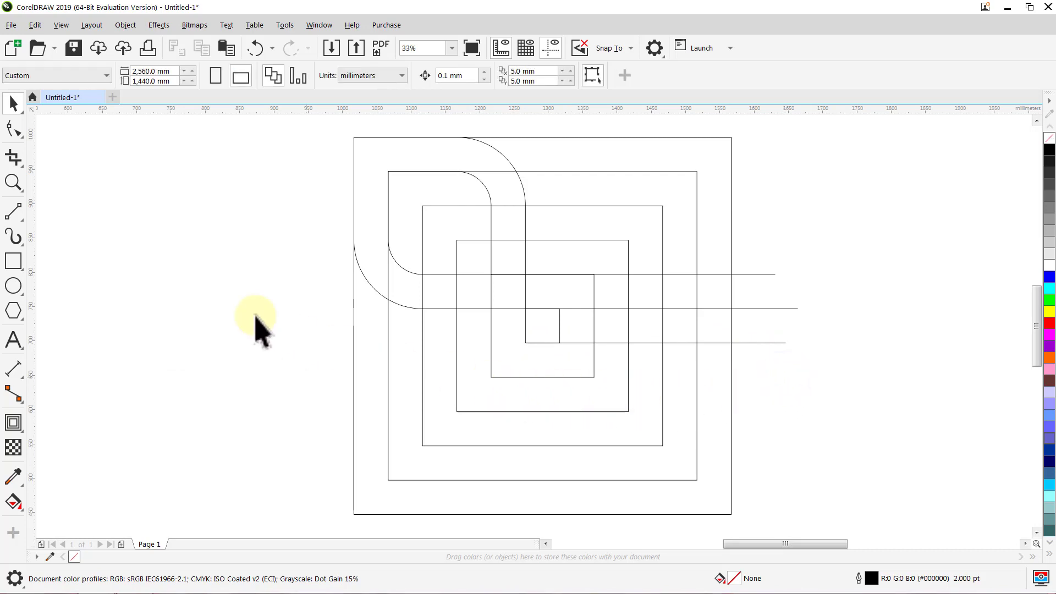
Step: Remove the line segments crossing the rounded leaf band and the central C-shaped band with Virtual Segment Delete
left_click(13, 158)
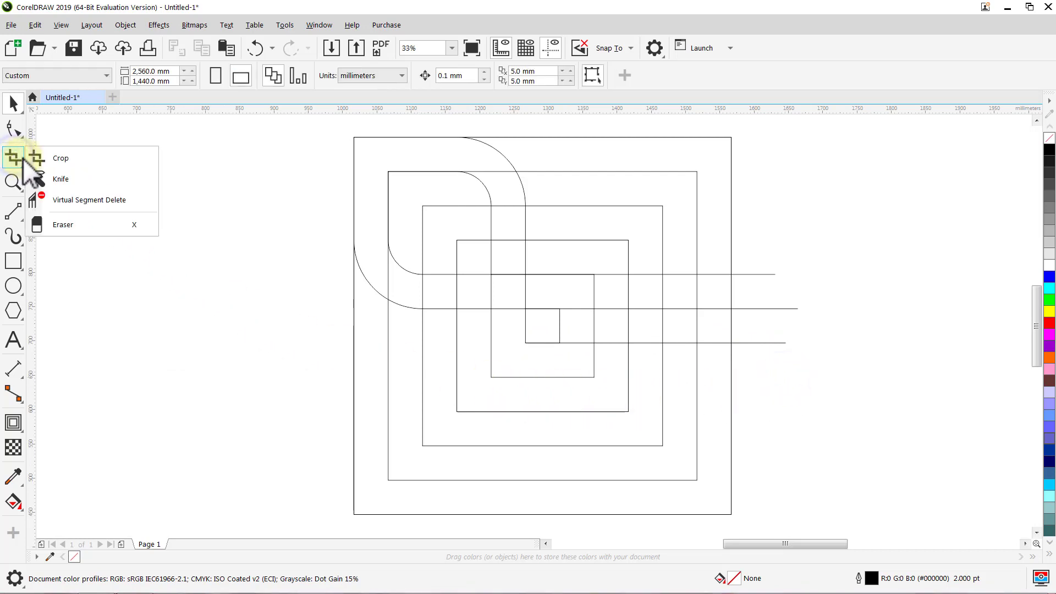
left_click(59, 198)
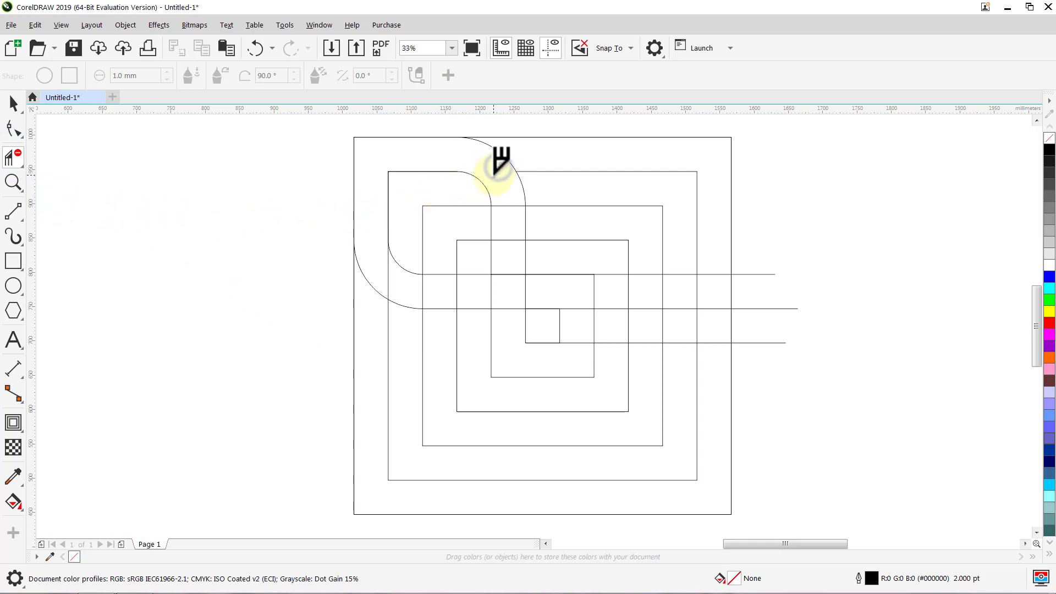
left_click(492, 217)
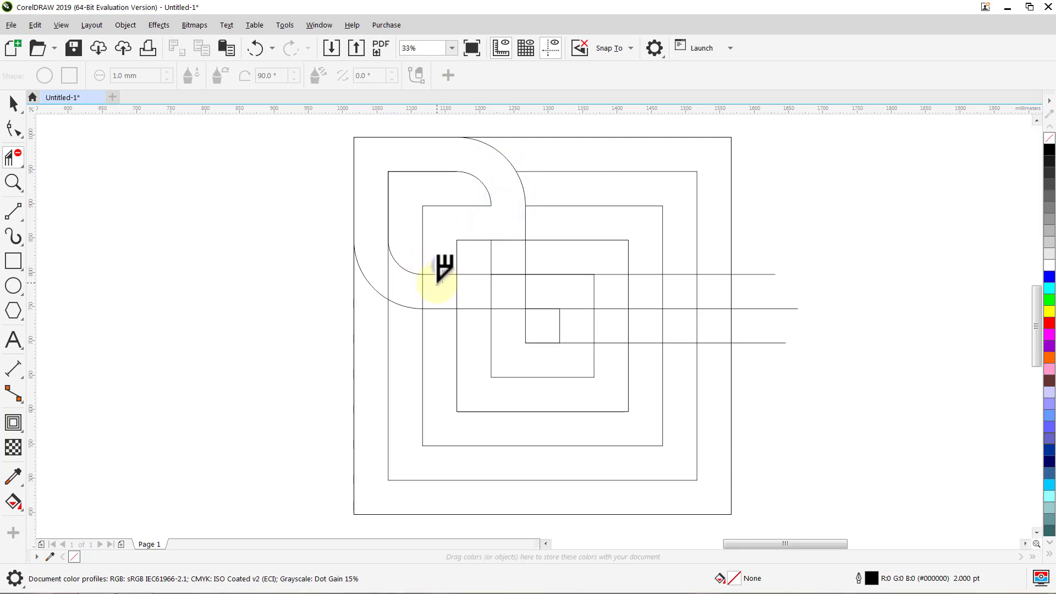
left_click(441, 260)
left_click(421, 289)
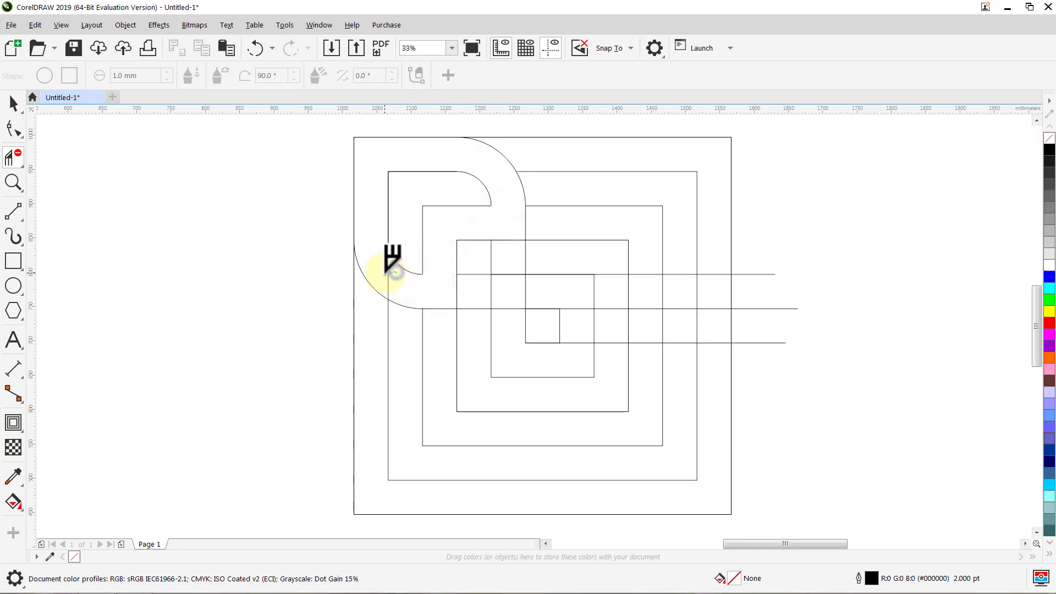
left_click(604, 287)
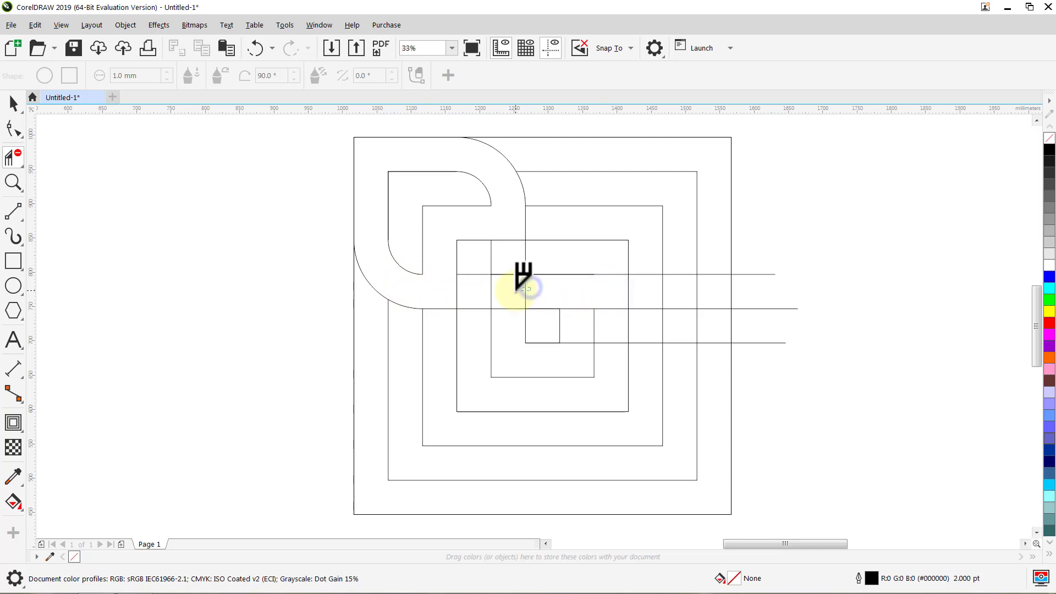
left_click(527, 272)
key("space")
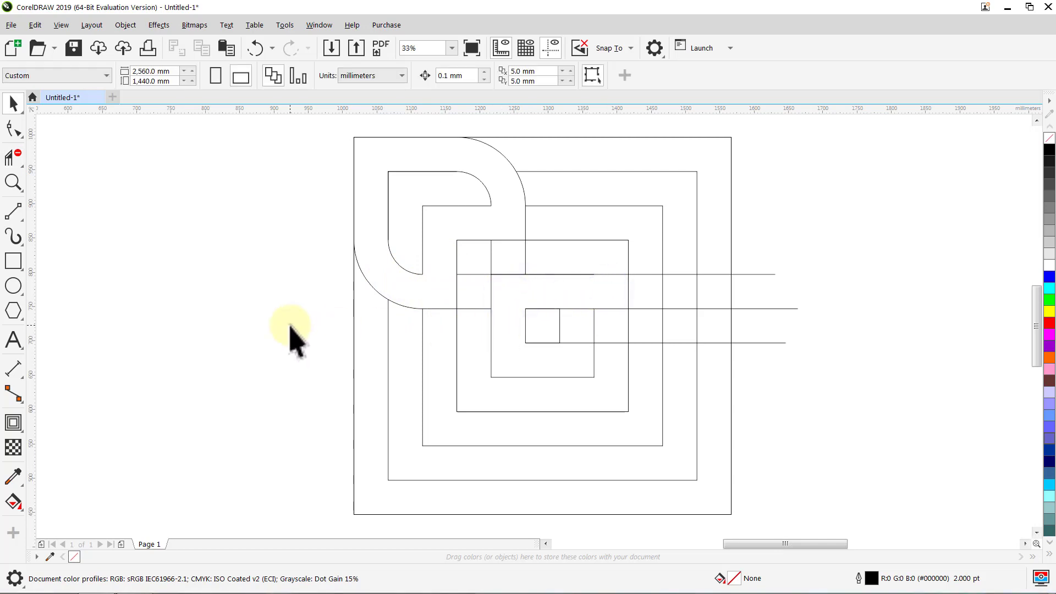
Step: Smart-fill the rounded leaf band and the central C-shaped band with green and a 0.5 pt black outline
left_click(13, 501)
left_click(63, 521)
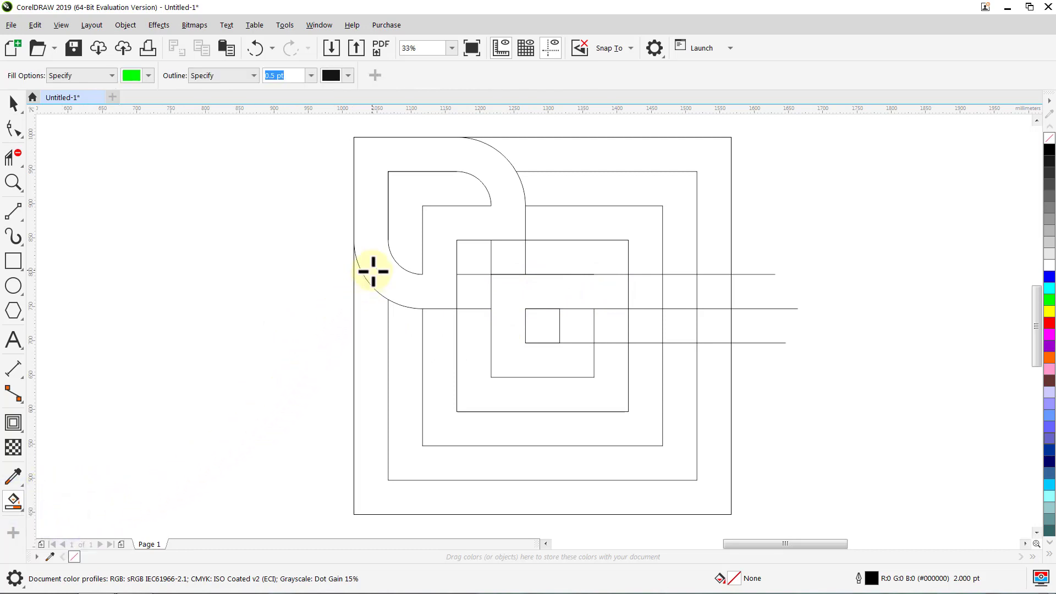
left_click(372, 271)
left_click(511, 324)
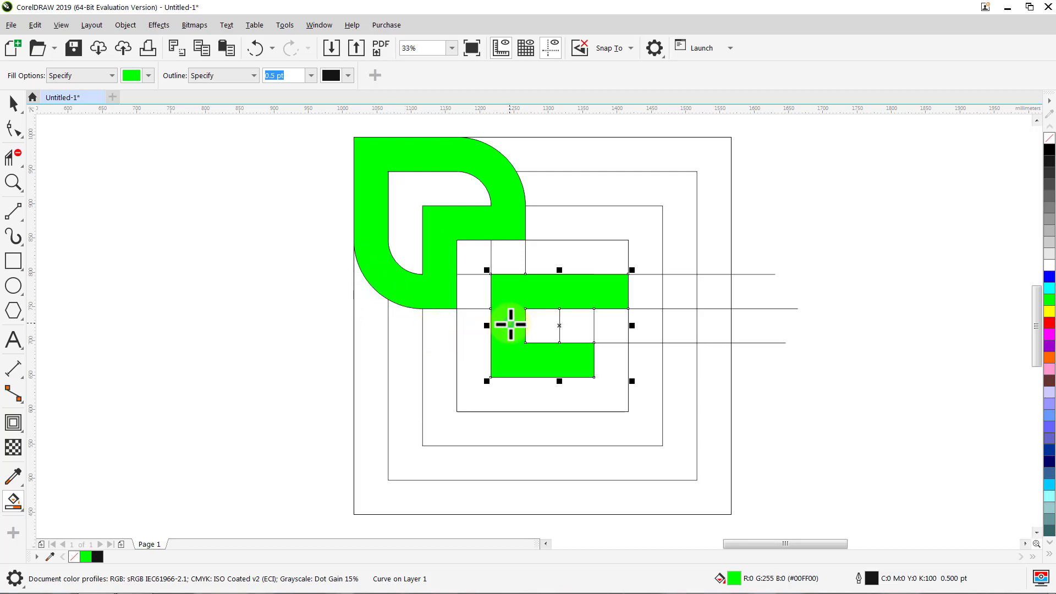
key("space")
left_click(314, 330)
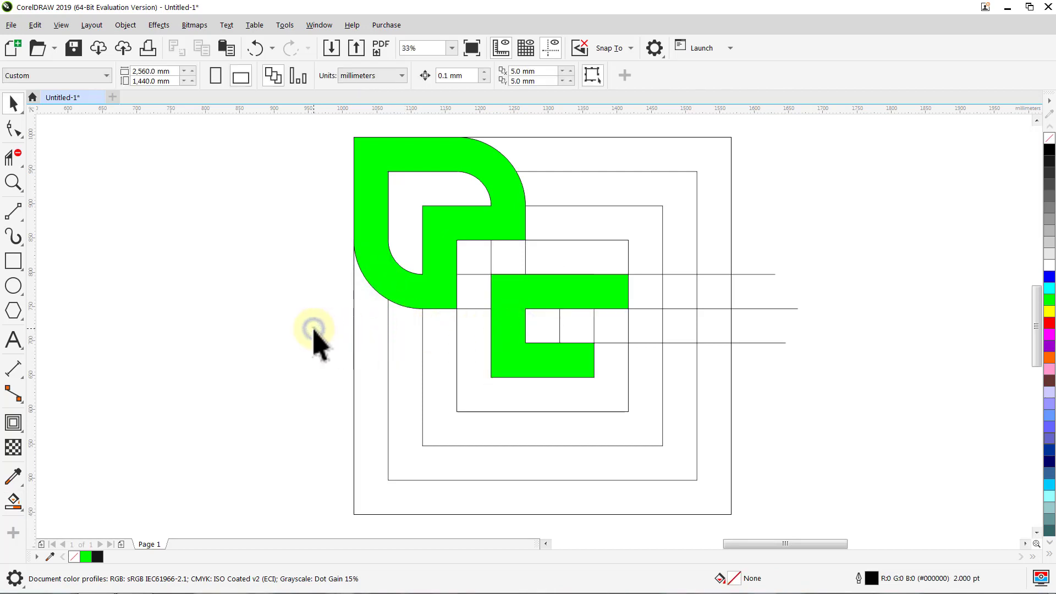
Step: Move the green leaf shape's rotation centre to the centre of the concentric squares
left_click(382, 284)
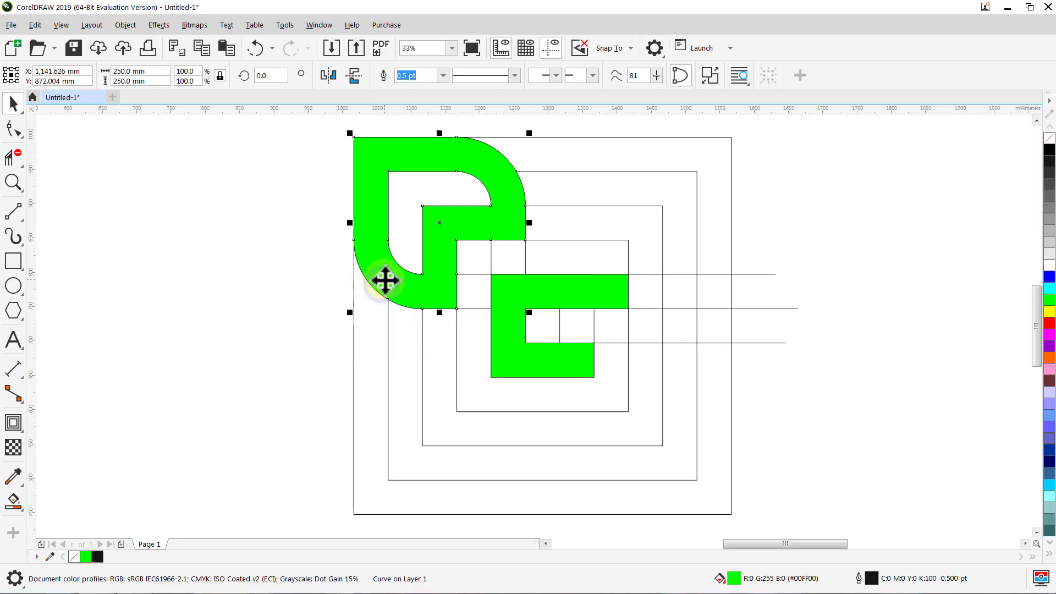
left_click(442, 226)
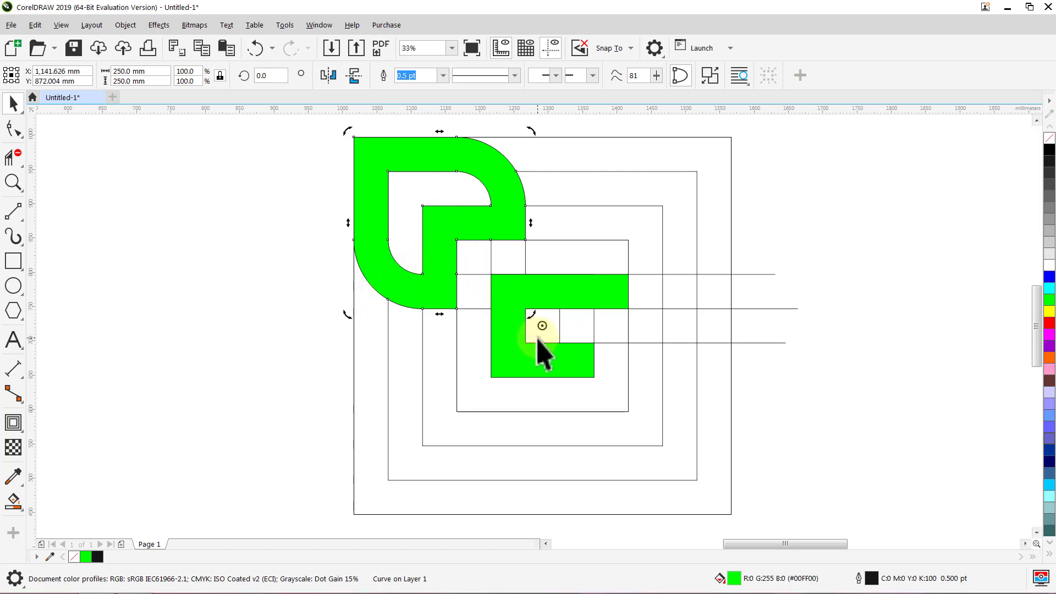
left_click(292, 339)
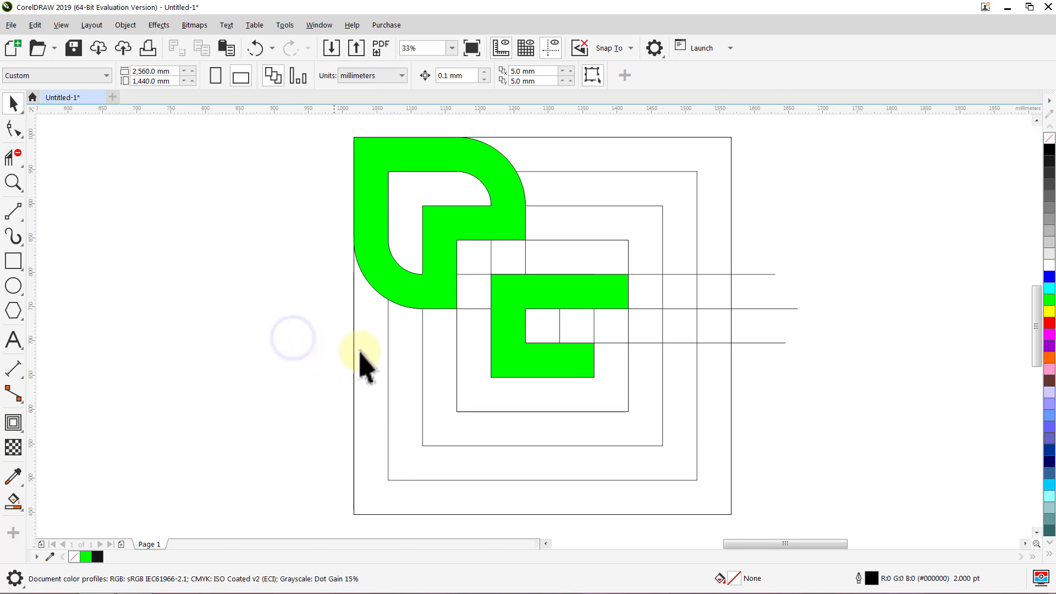
Step: Hide both green shapes and delete all the remaining construction squares and lines
left_click(503, 355)
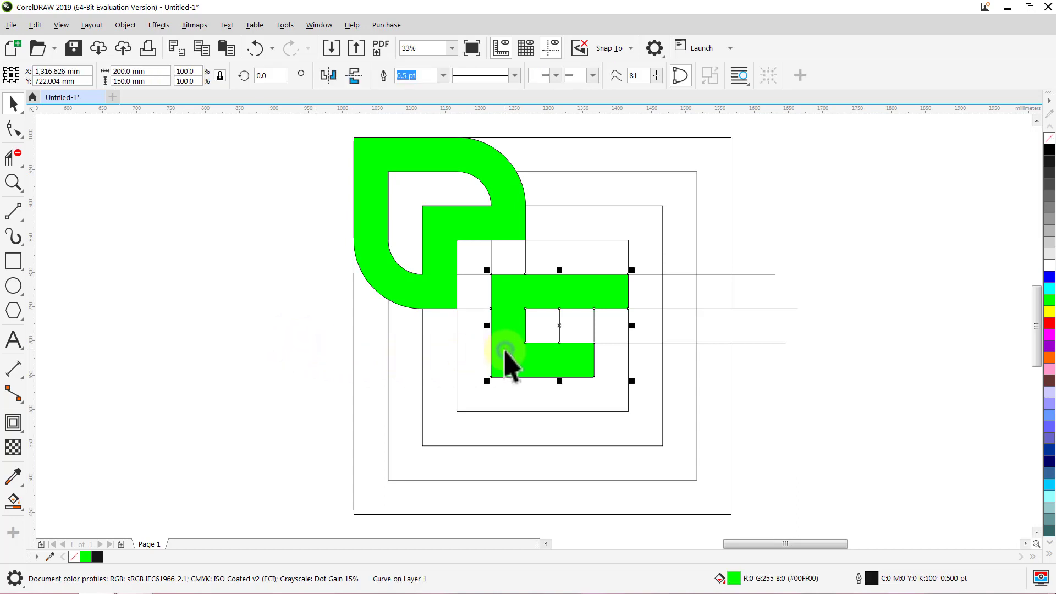
left_click(436, 280, "shift")
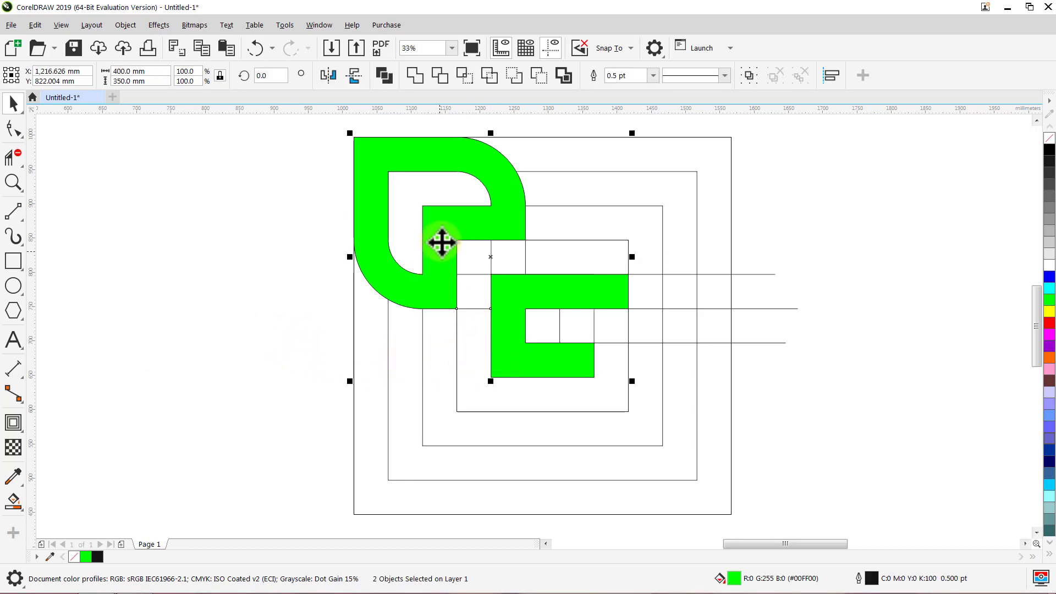
right_click(450, 221)
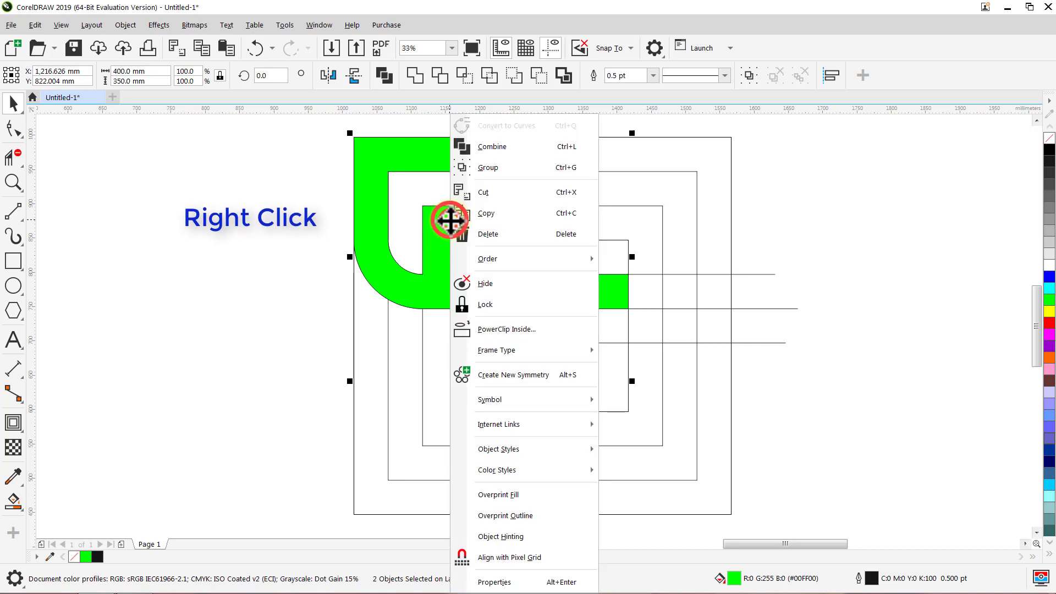
left_click(506, 286)
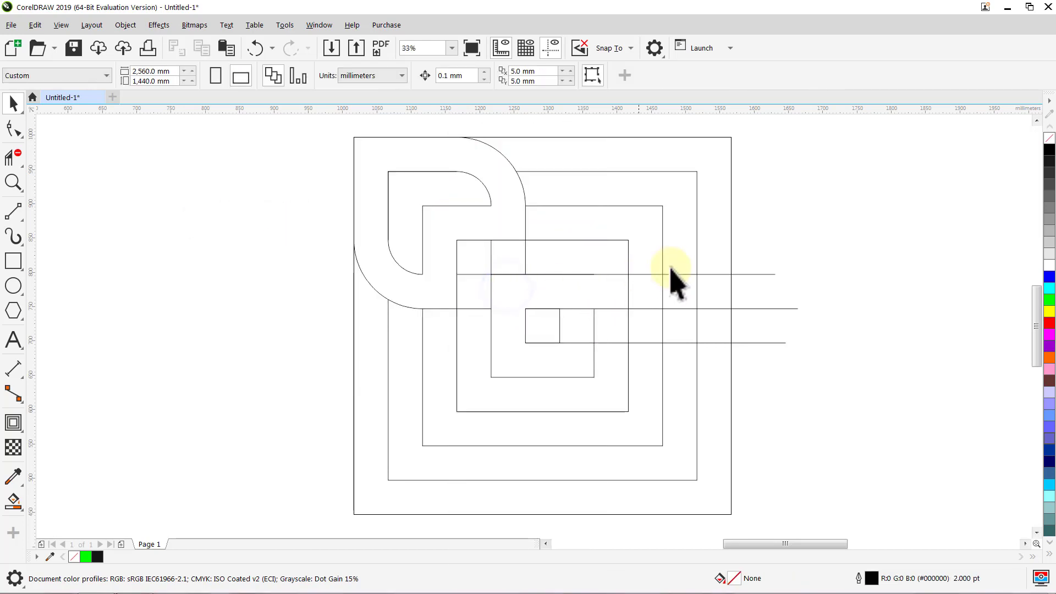
mouse_move(911, 125)
left_mouse_down()
mouse_move(538, 271)
mouse_move(299, 424)
mouse_move(302, 528)
left_mouse_up()
key("Delete")
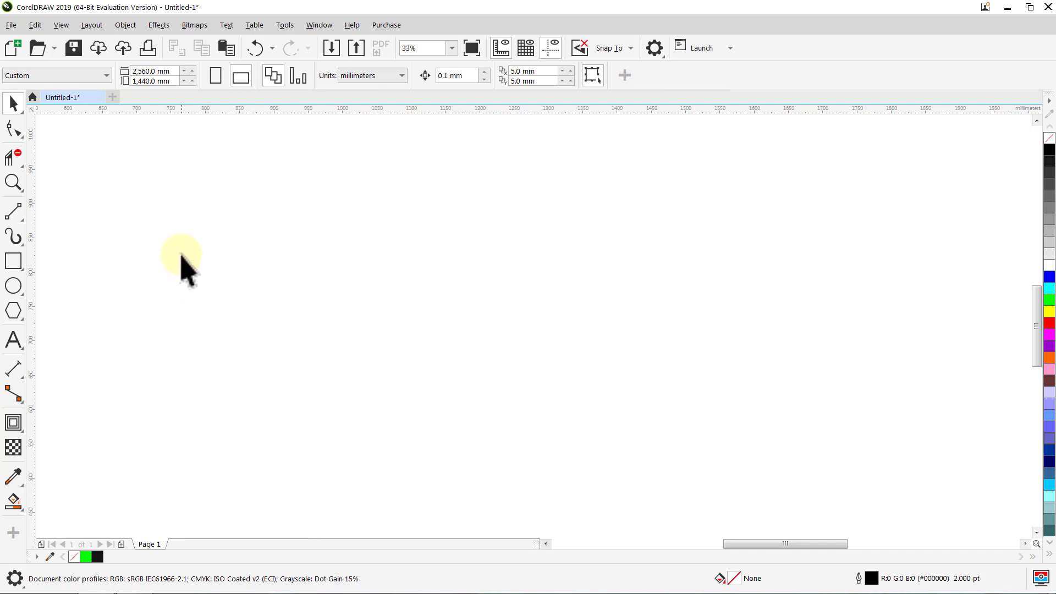
Step: Show all hidden objects again and clear the selection
left_click(127, 26)
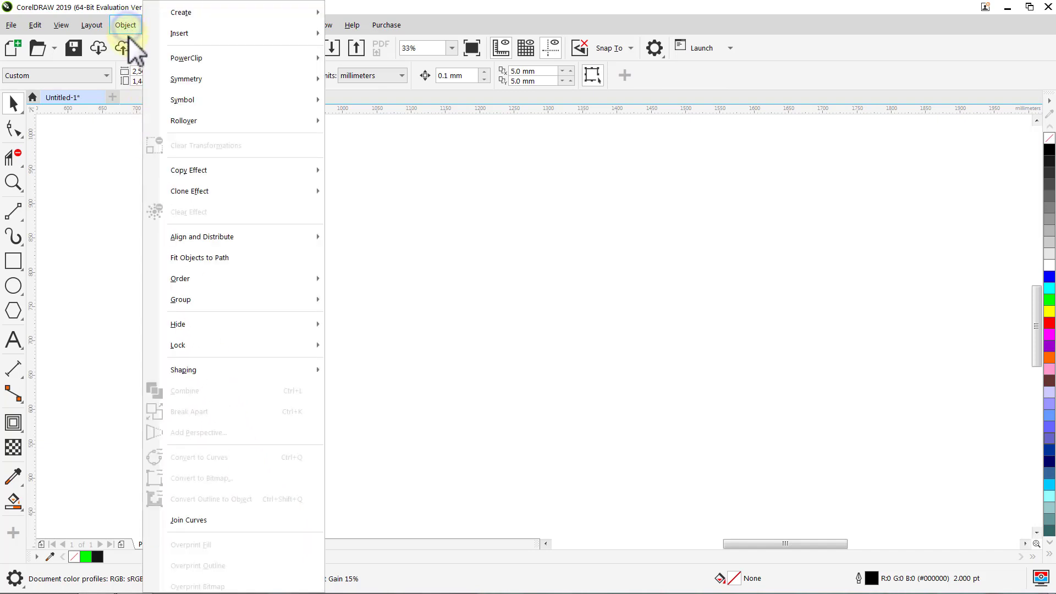
mouse_move(184, 321)
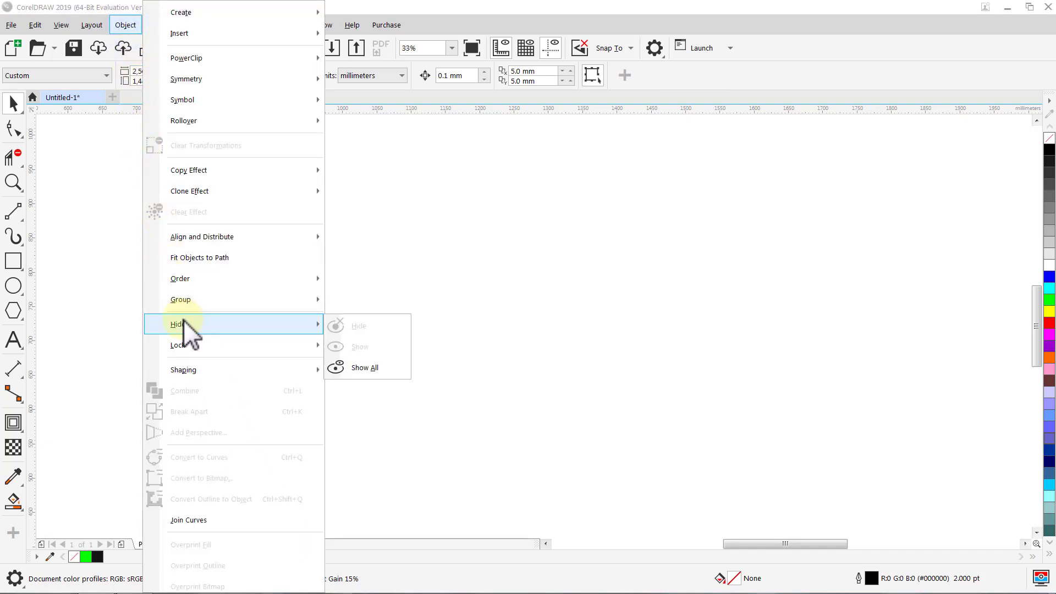
left_click(358, 365)
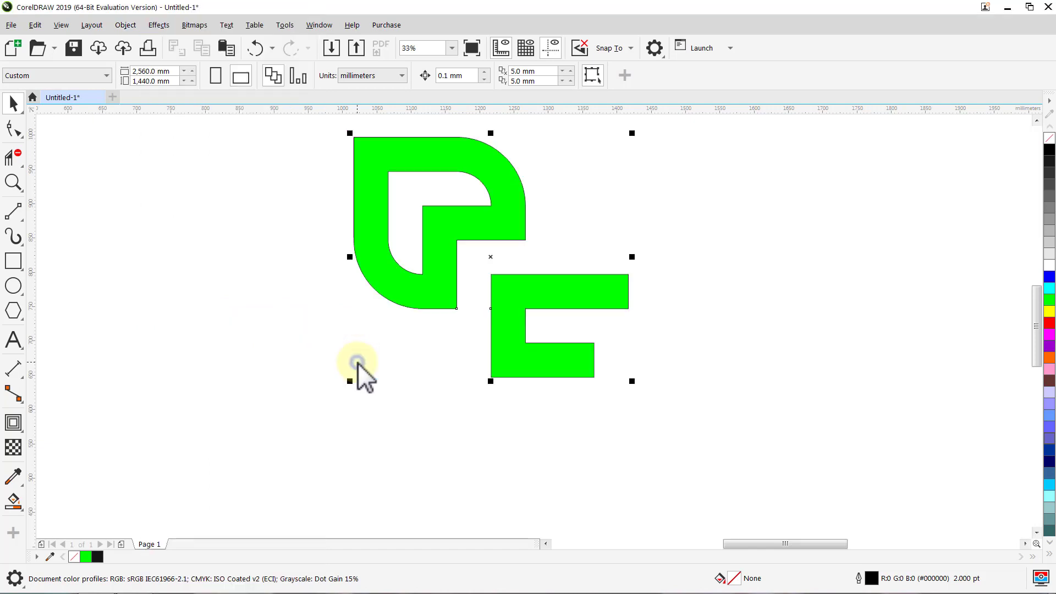
left_click(276, 362)
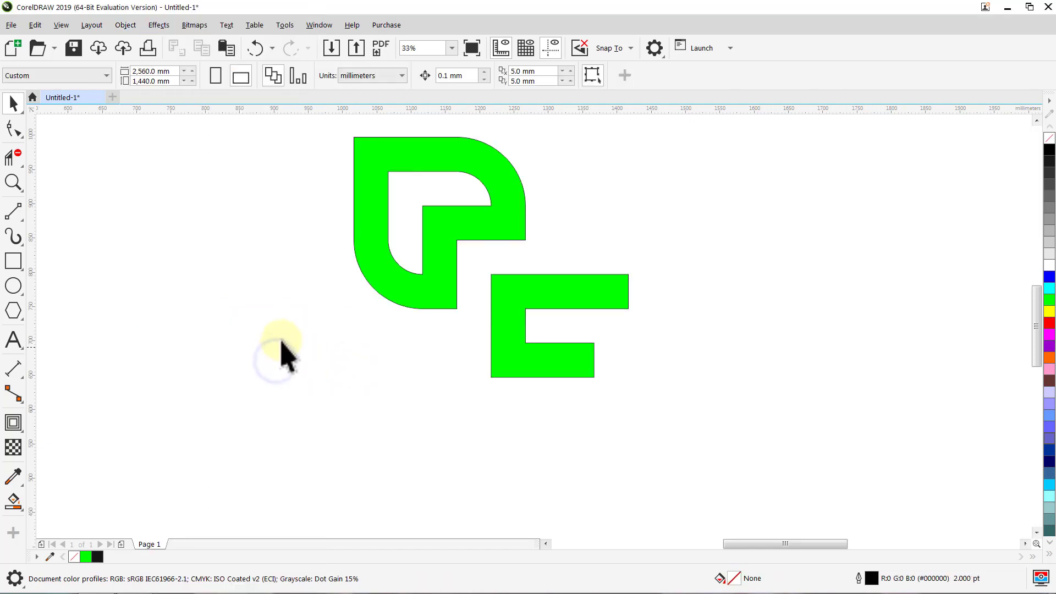
Step: Create three copies of the green leaf shape, rotated in 90° increments around its rotation centre
left_click(309, 28)
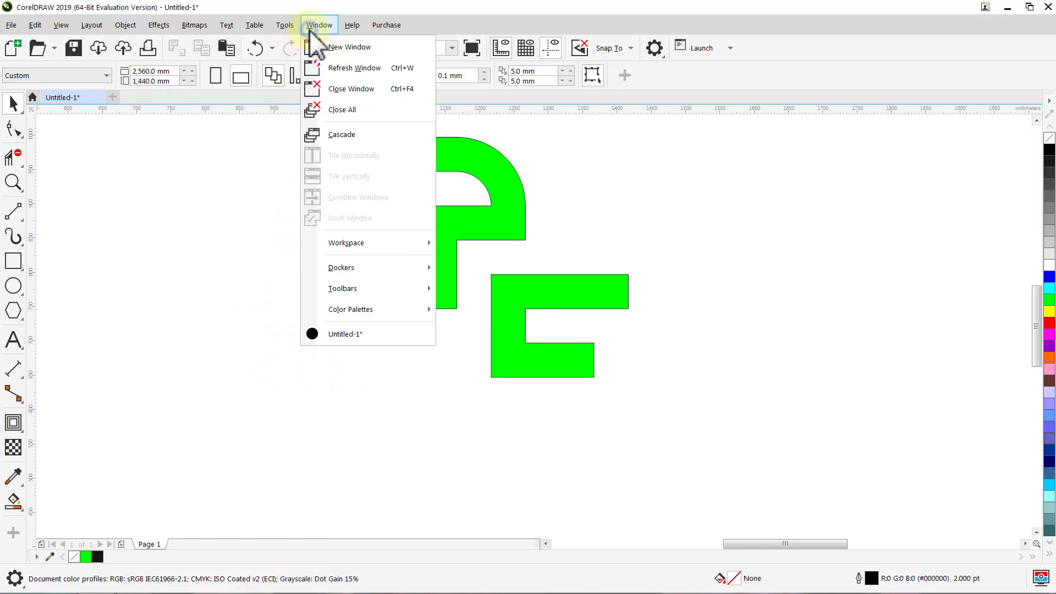
mouse_move(322, 268)
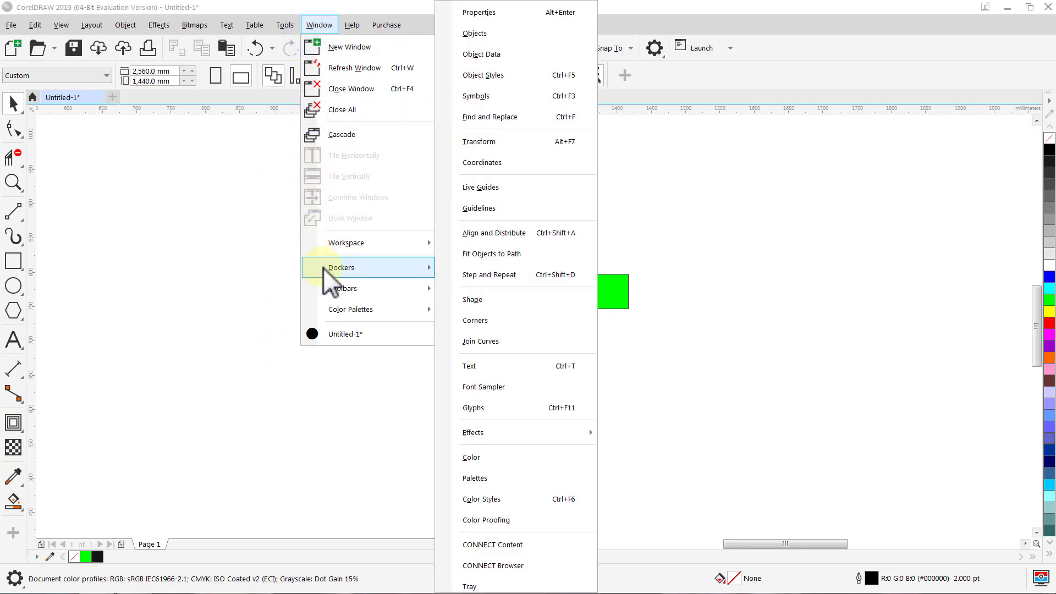
left_click(500, 145)
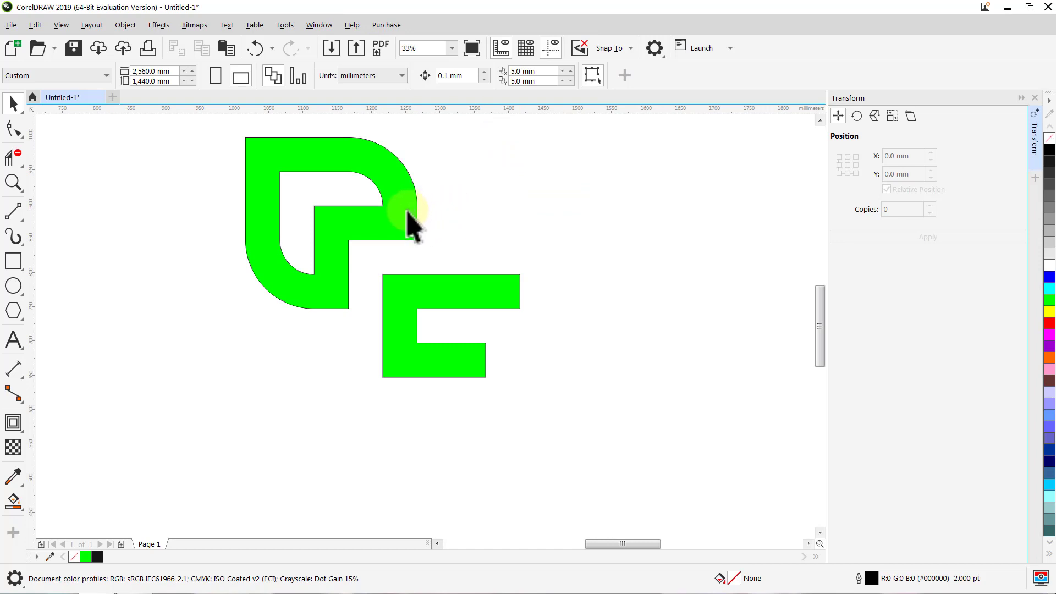
left_click(407, 210)
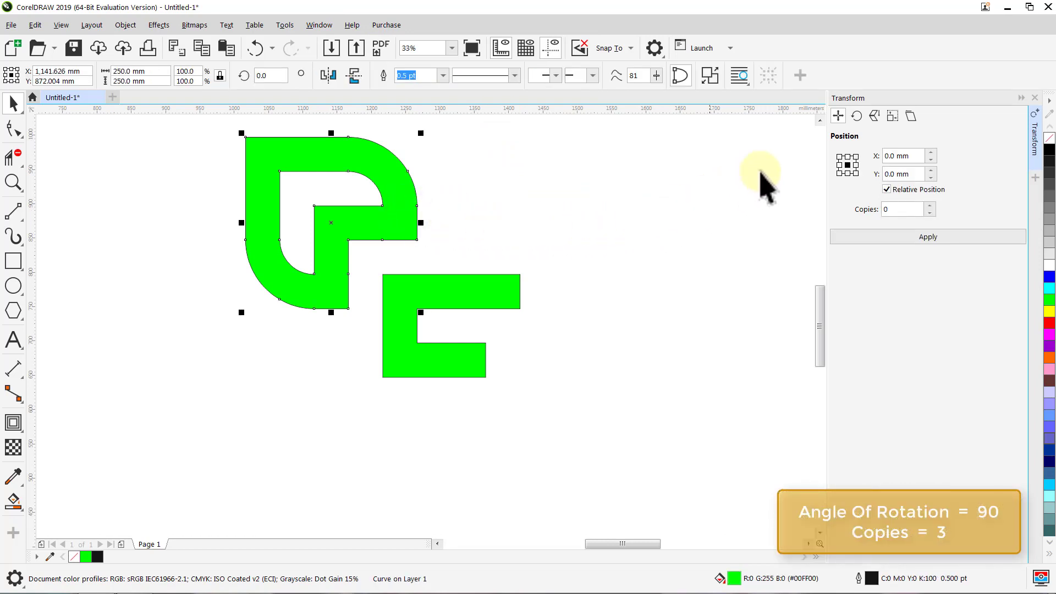
left_click(856, 116)
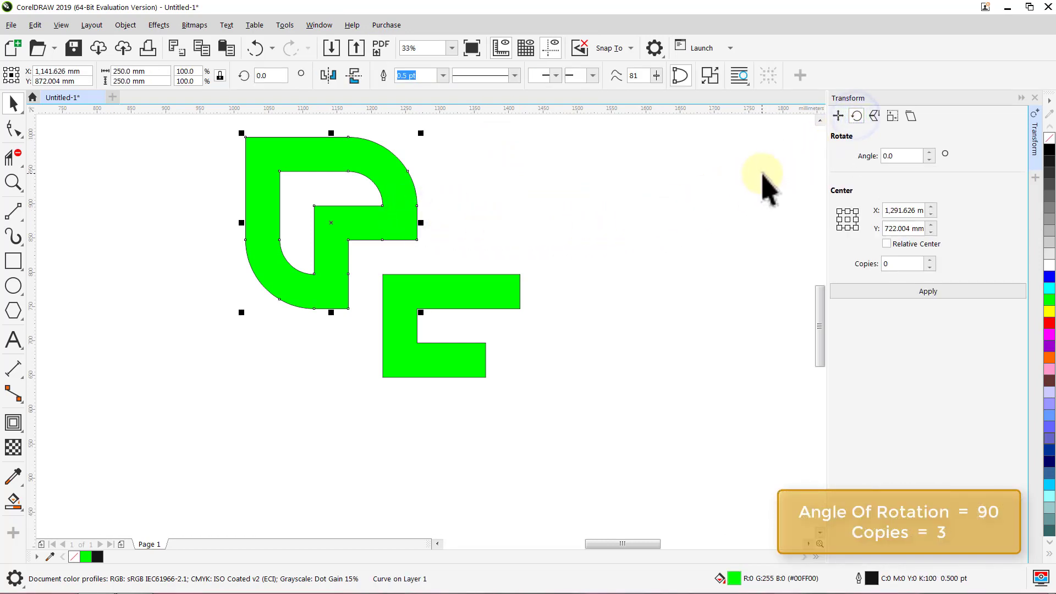
double_click(905, 156)
type("9")
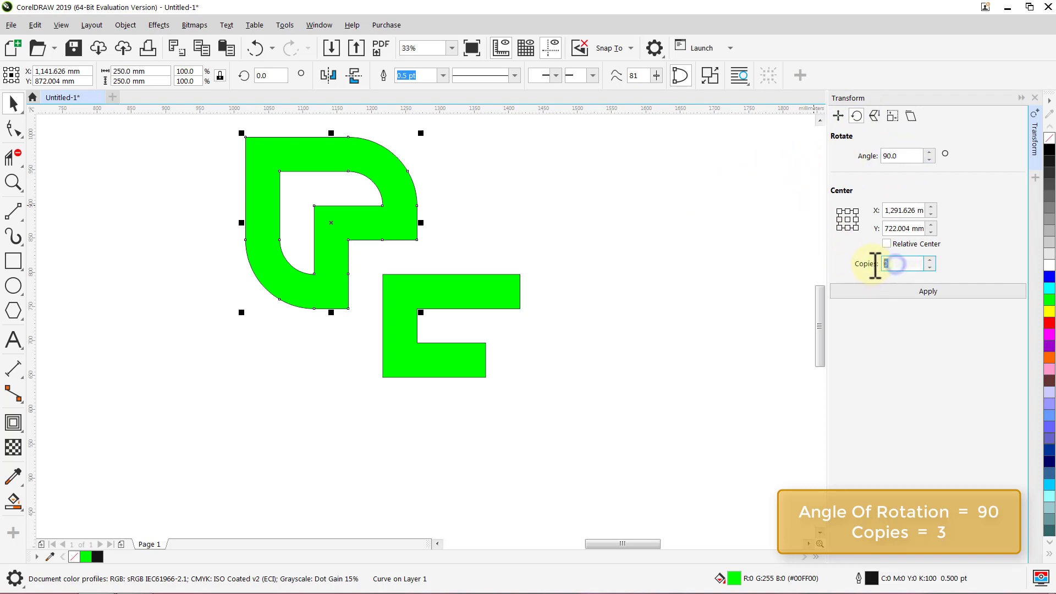
type("3")
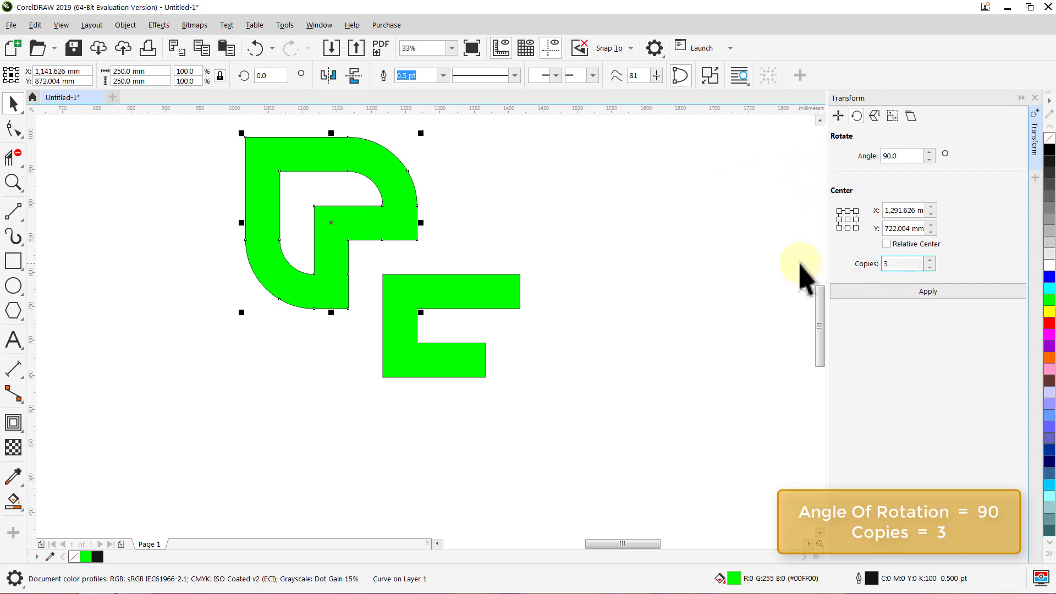
left_click(923, 297)
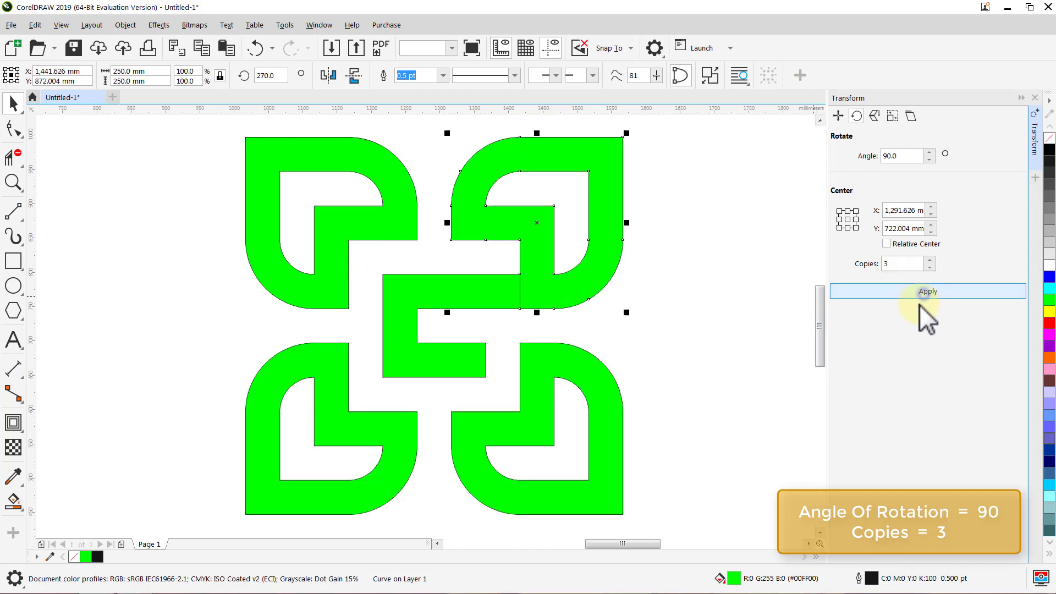
left_click(1034, 97)
left_click(830, 275)
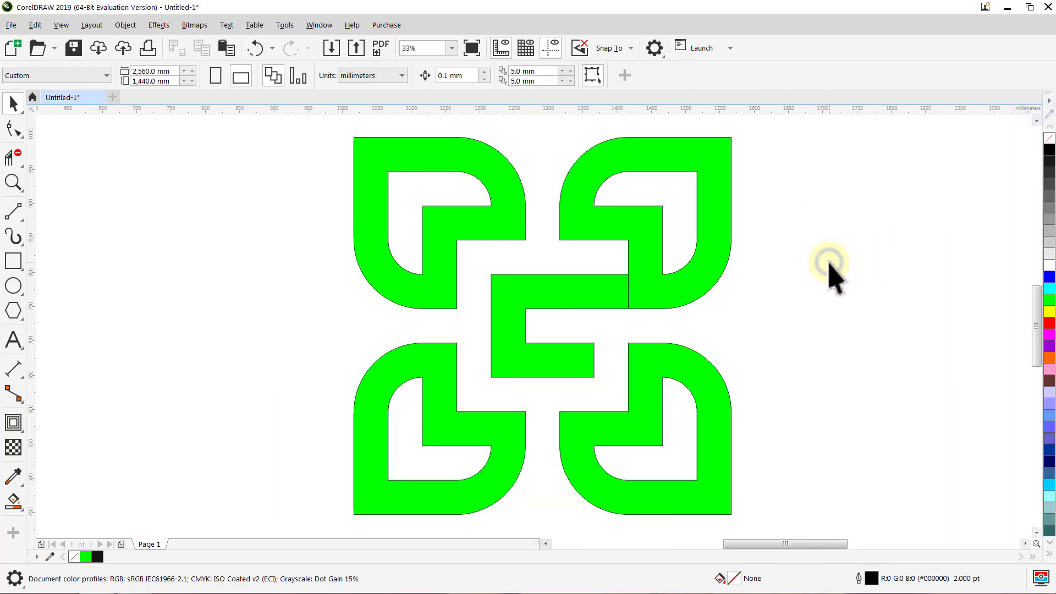
Step: Weld the four leaves and the central C-shaped band into one object and remove its outline
key("ctrl+a")
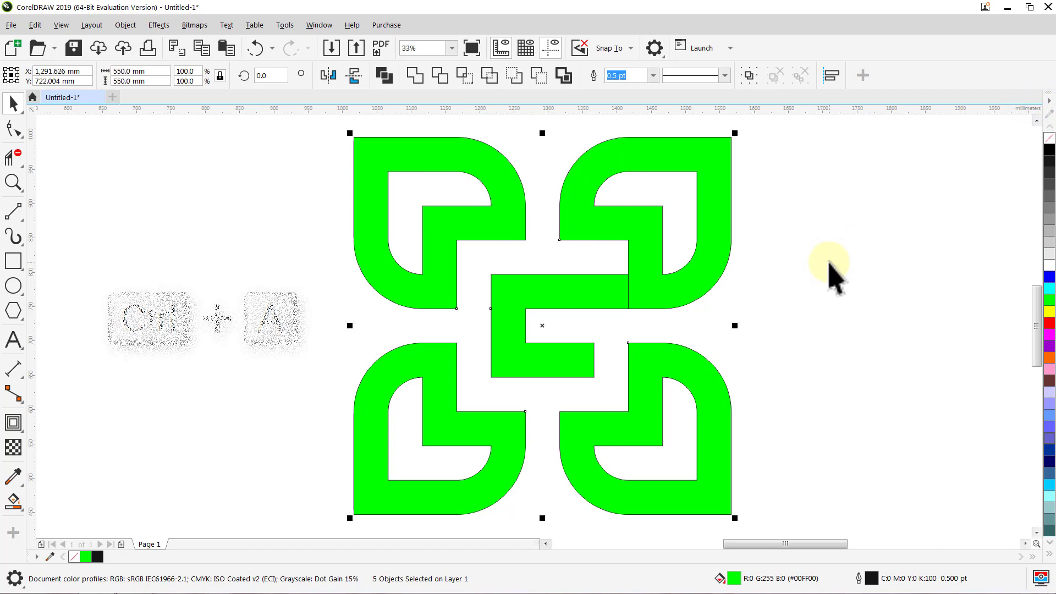
left_click(416, 77)
left_click(444, 77)
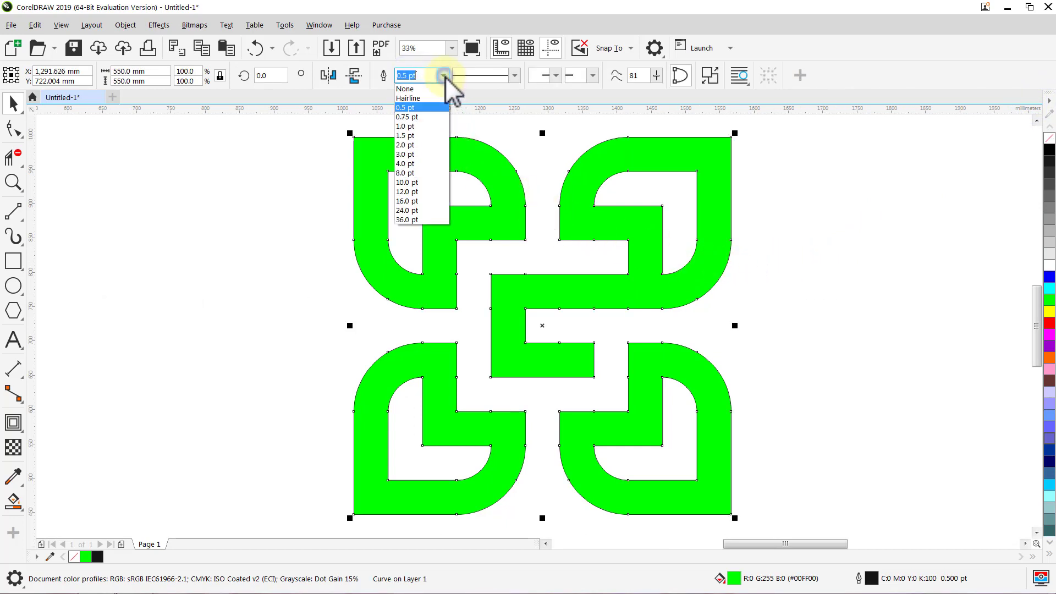
left_click(433, 89)
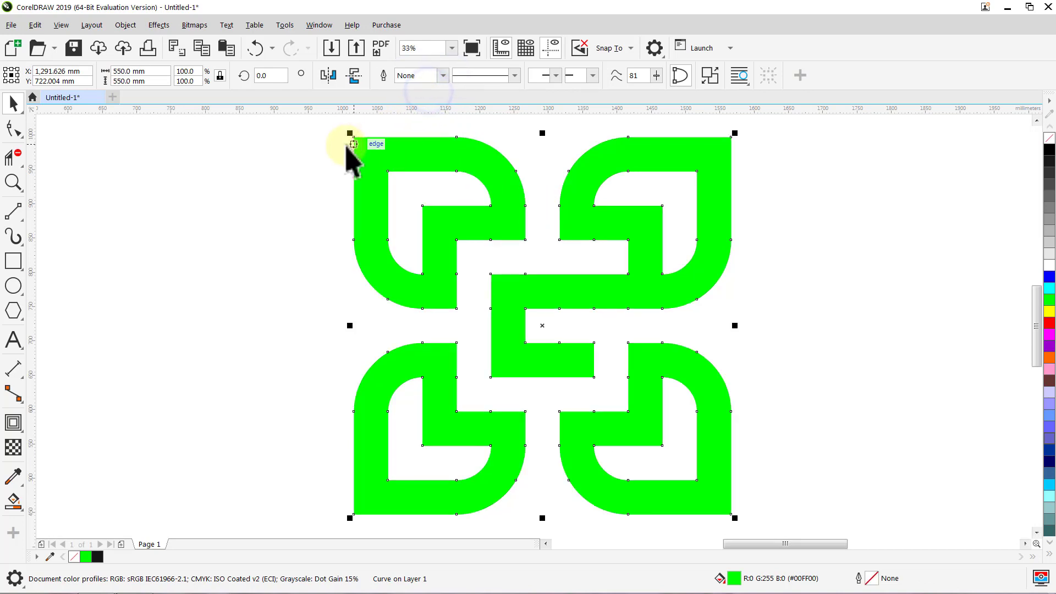
left_click(317, 147)
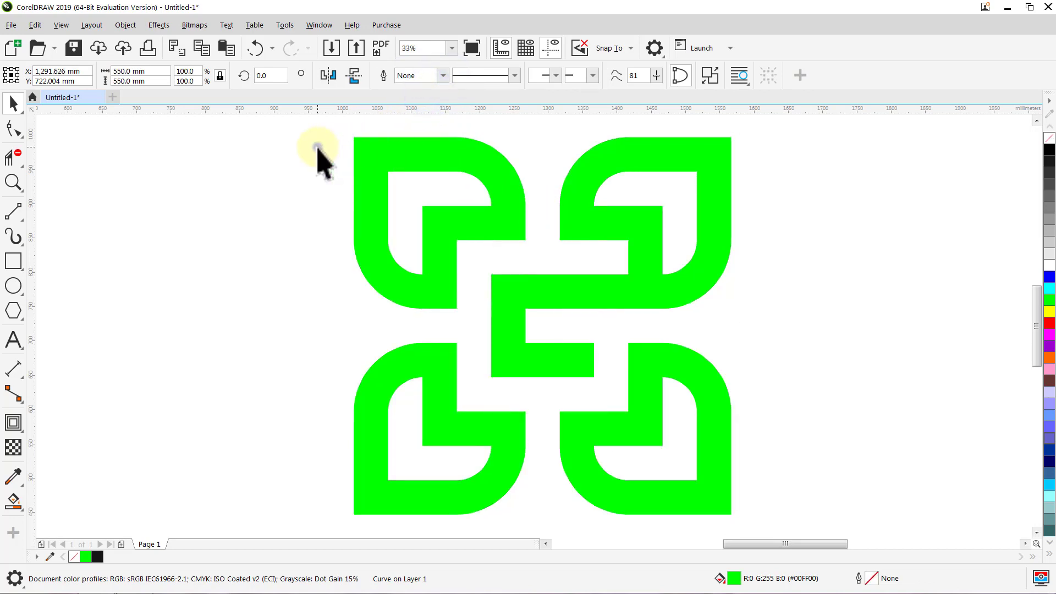
Step: Apply an elliptical fountain fill to the welded design and extend its outer edge beyond the leaf corners
left_click(361, 199)
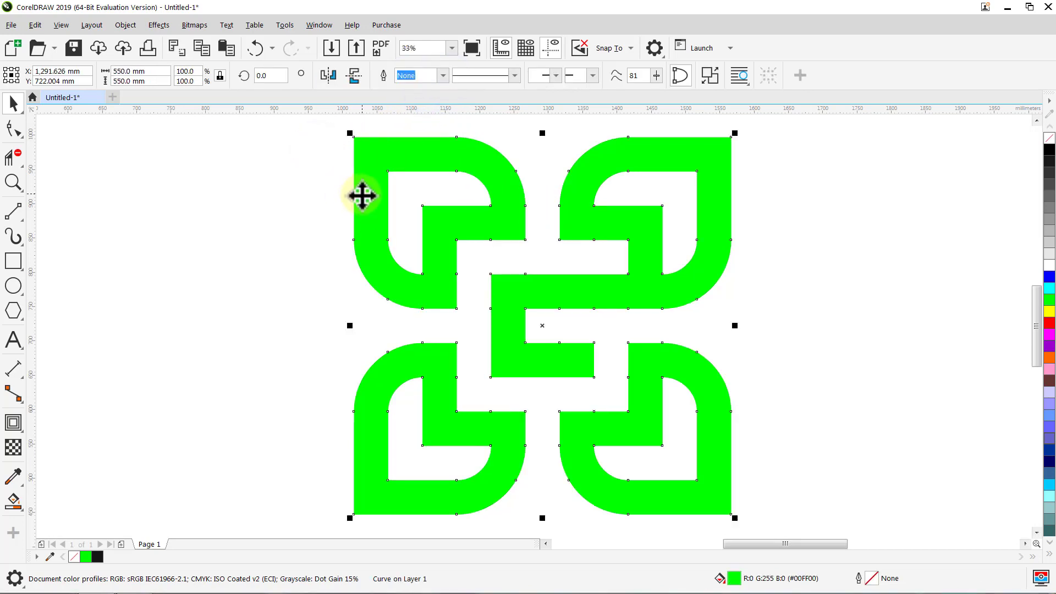
left_click(16, 509)
left_click(58, 501)
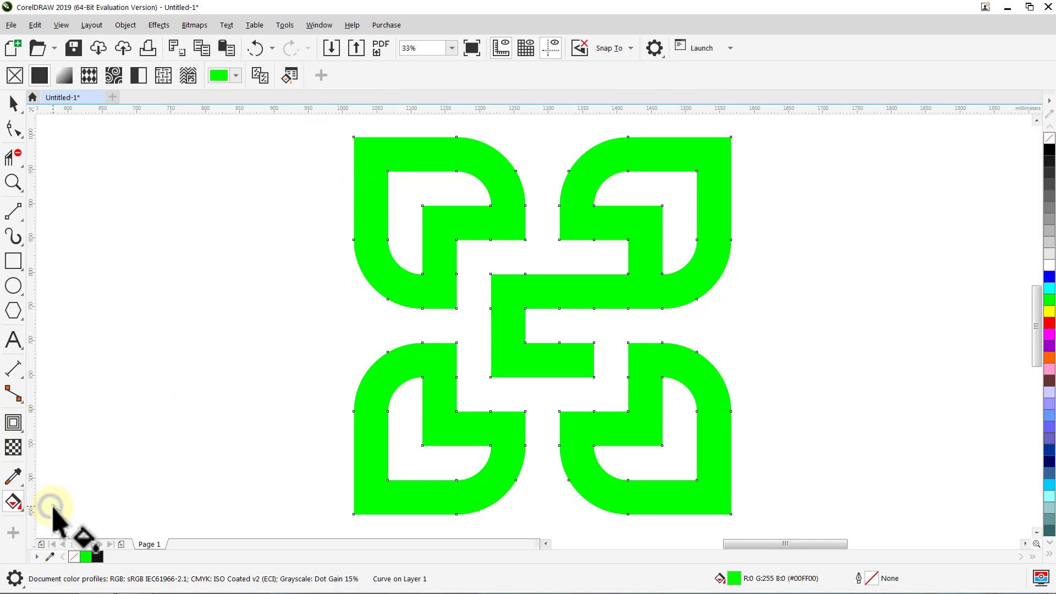
left_click(60, 77)
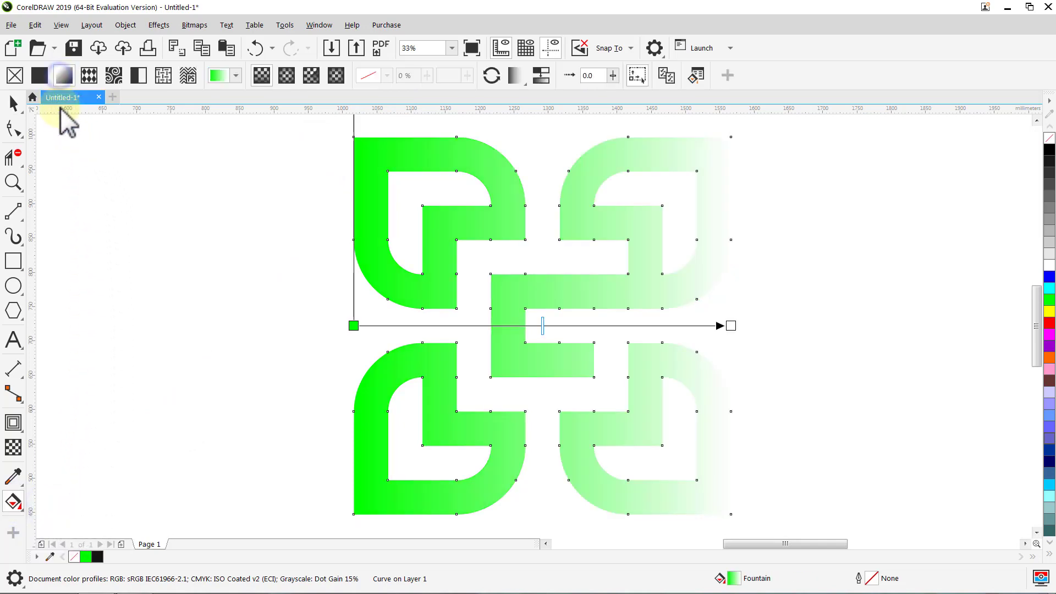
left_click(286, 75)
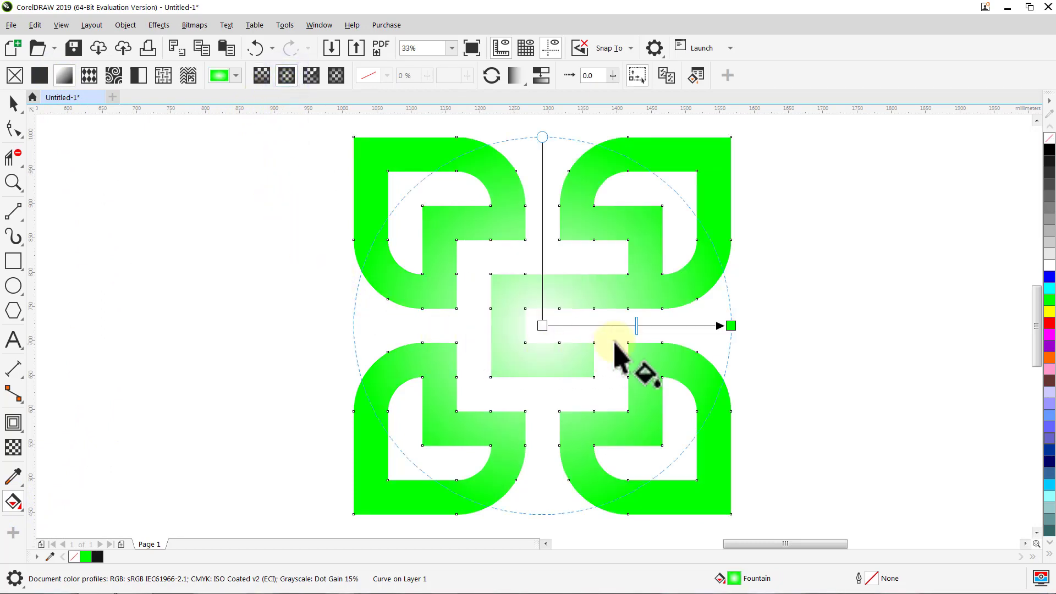
key("ctrl")
left_click_drag(731, 327, 810, 326)
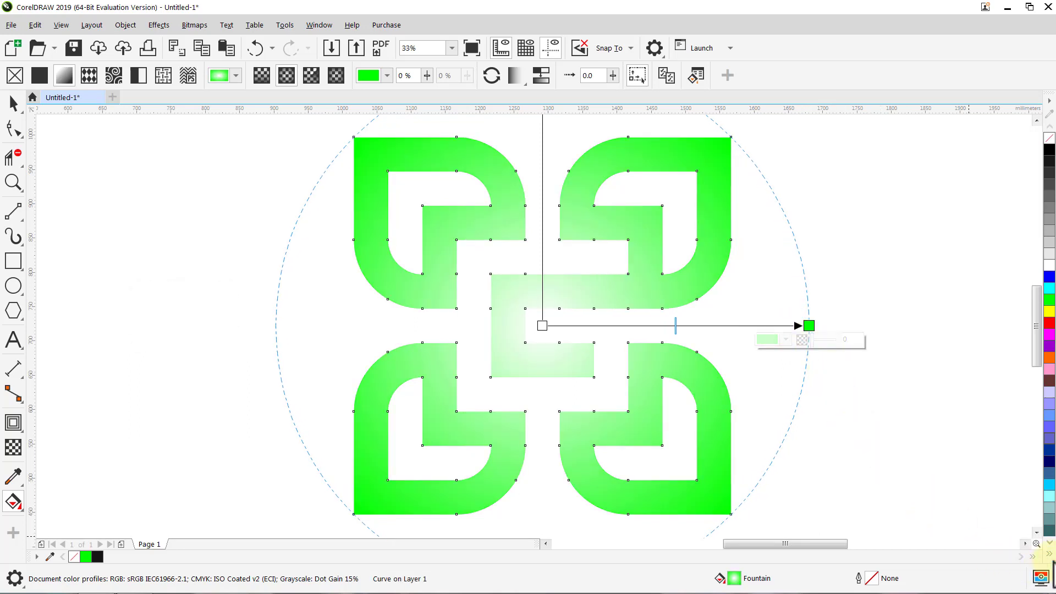
Step: Colour the fountain fill's outer node dark orange-red and its centre node bright orange, and deselect the design
left_click(1049, 555)
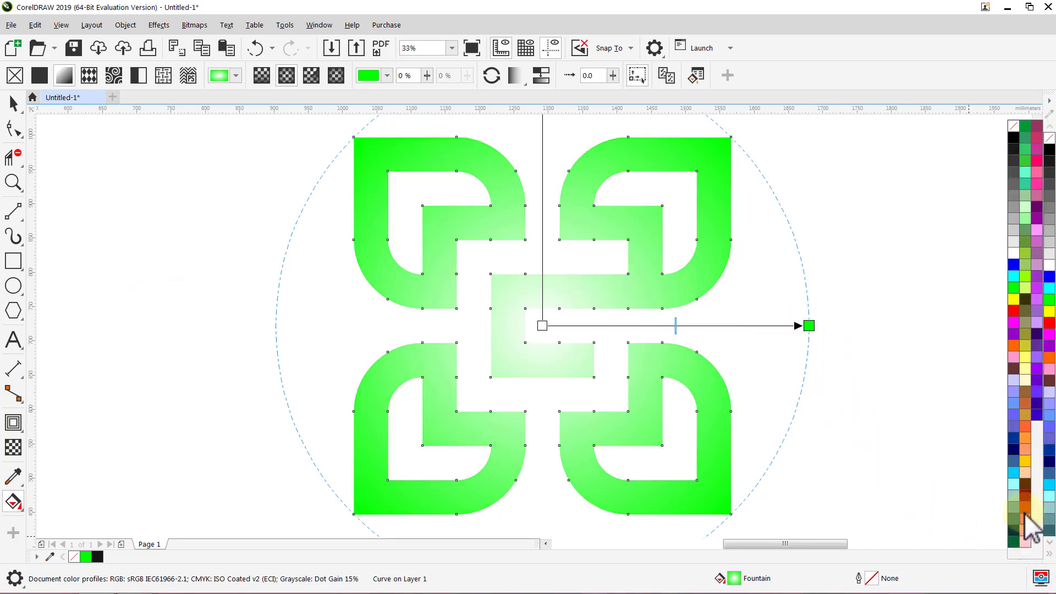
left_click_drag(1026, 510, 811, 329)
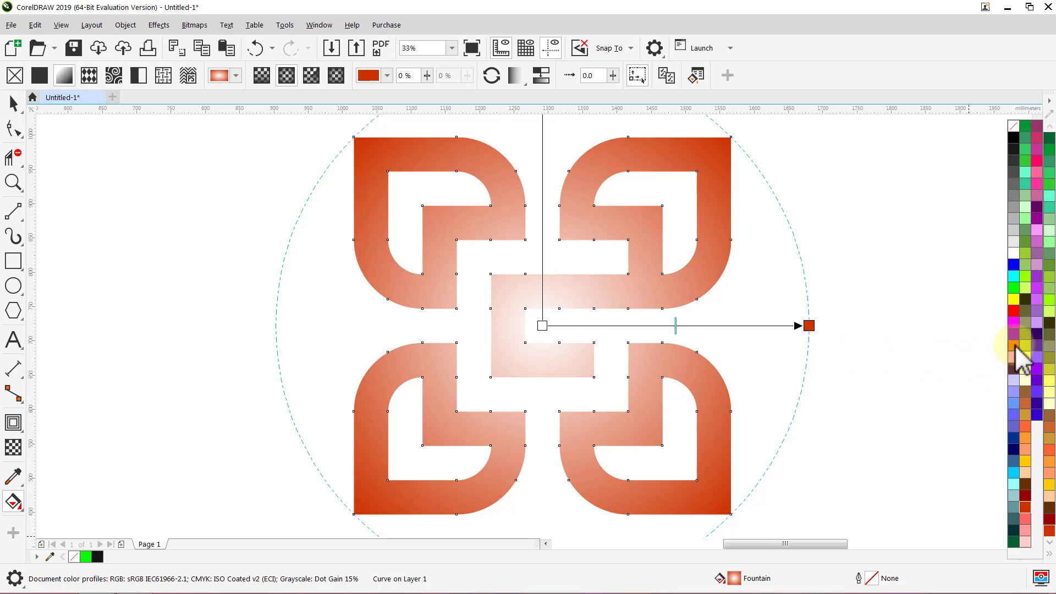
left_click_drag(1016, 344, 542, 326)
key("space")
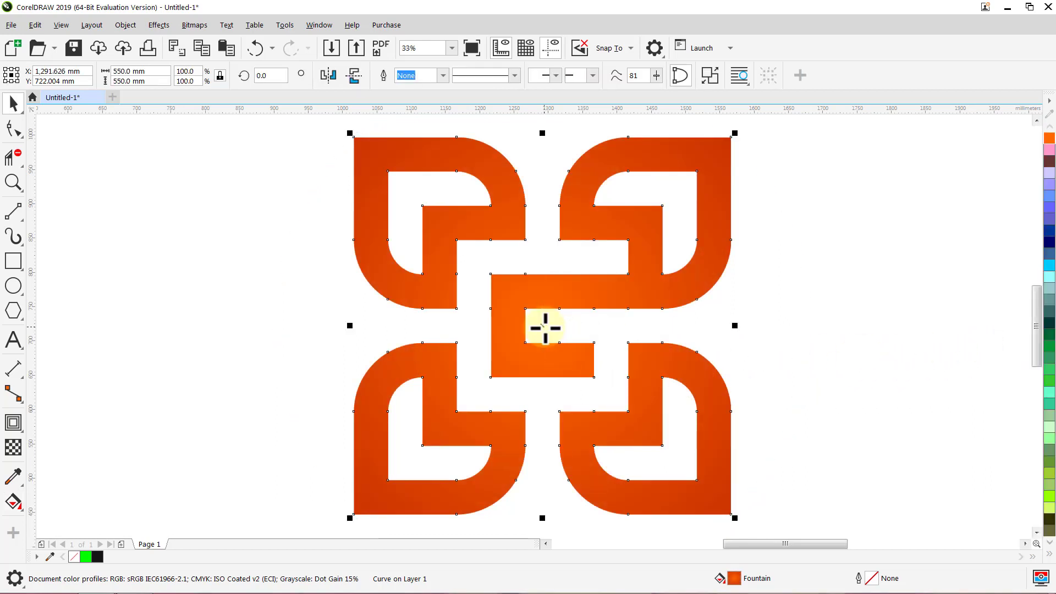
left_click(802, 337)
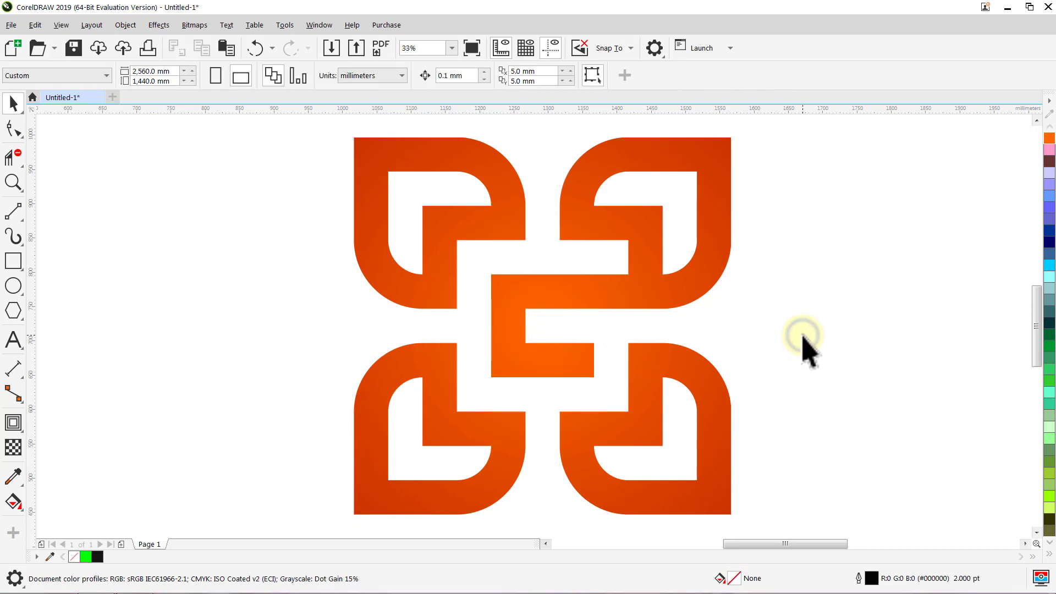
Step: Centre the orange design on the page and scale it up proportionally from its centre to about 1,293 mm wide
double_click(409, 48)
type("13")
key("Return")
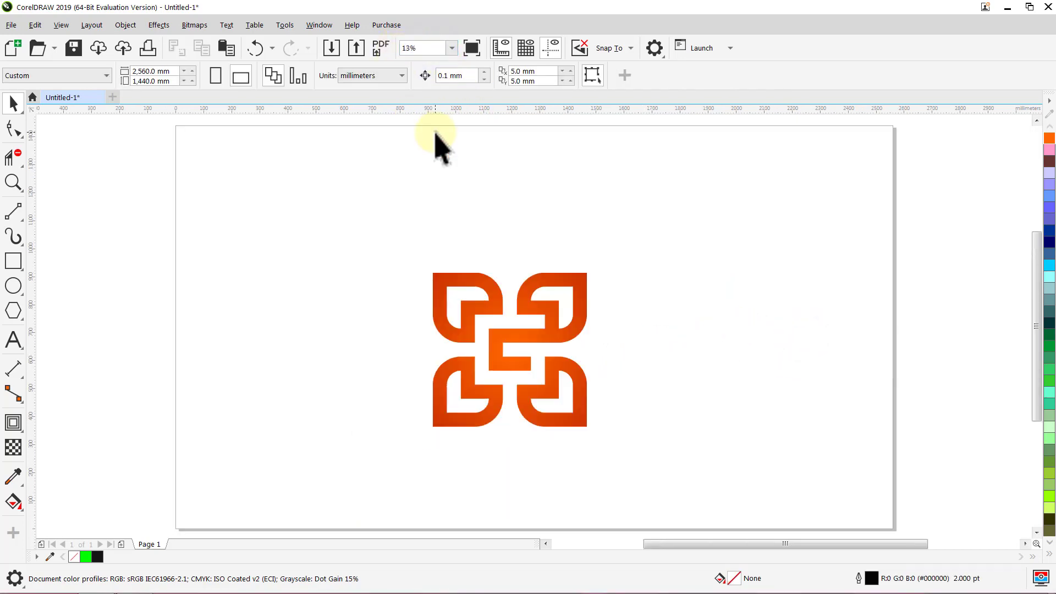
left_click(499, 300)
key("p")
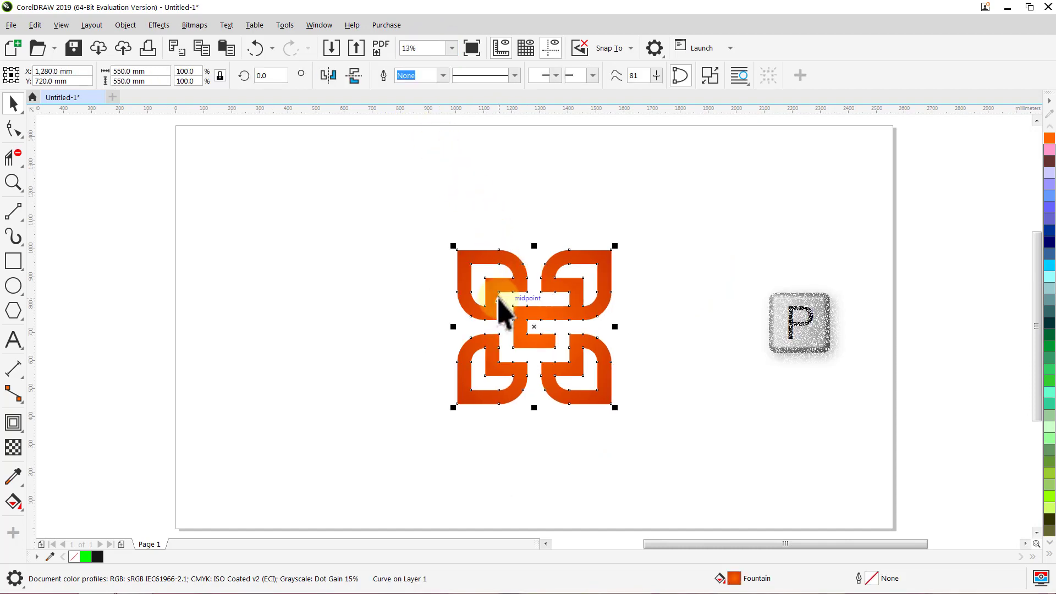
key("shift")
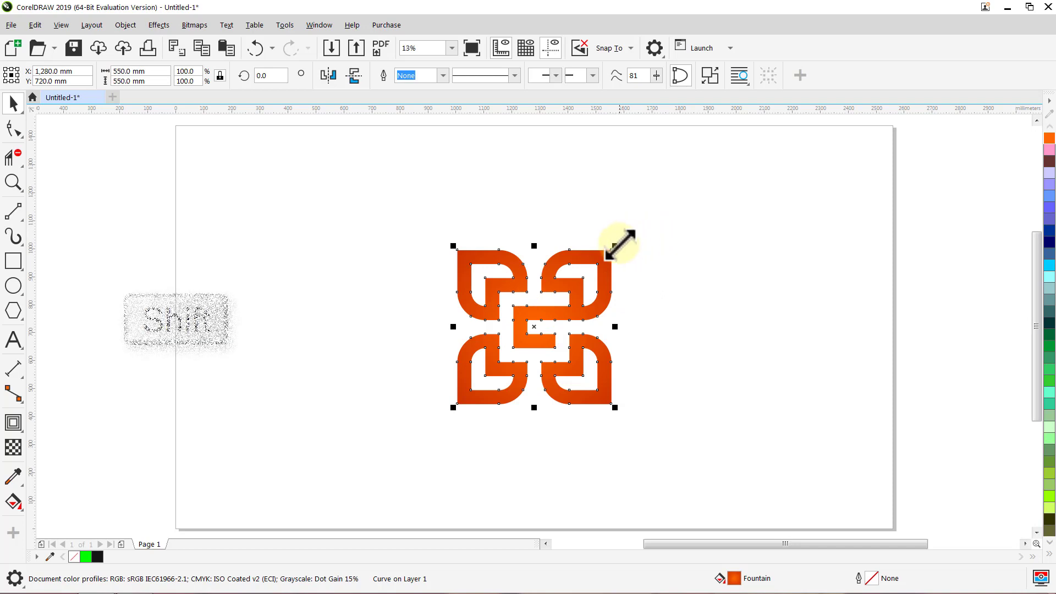
left_click_drag(616, 245, 743, 144)
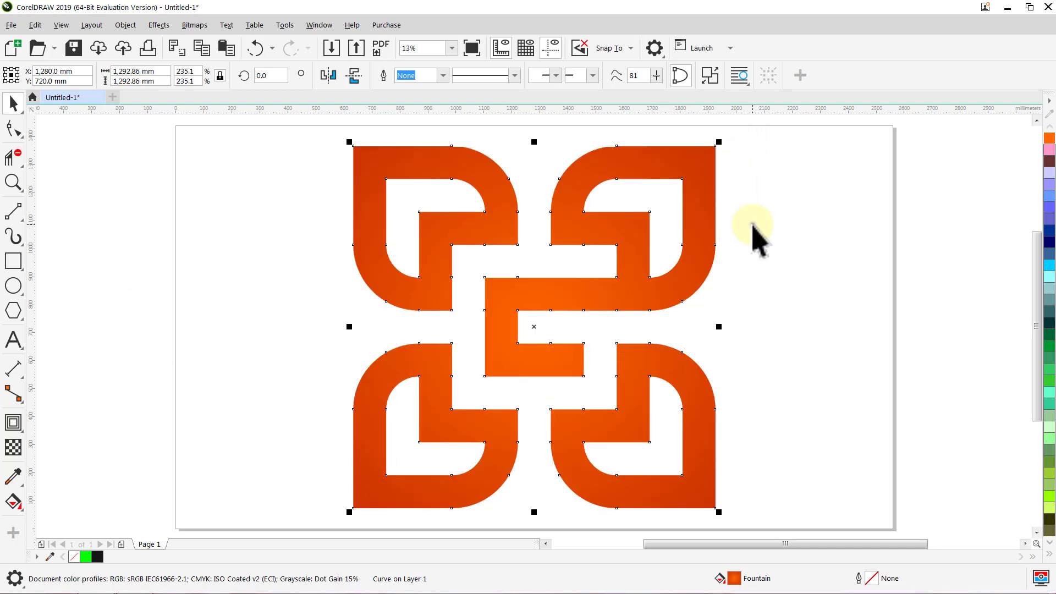
left_click(752, 225)
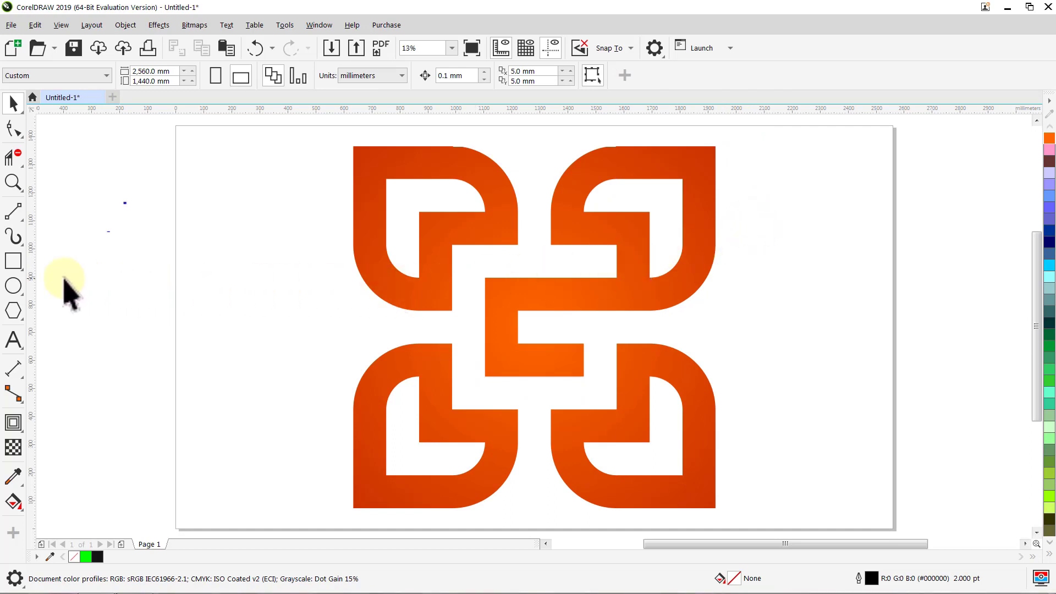
Step: Add a page-sized 2,560 × 1,440 mm rectangle behind the design and remove its outline
double_click(14, 261)
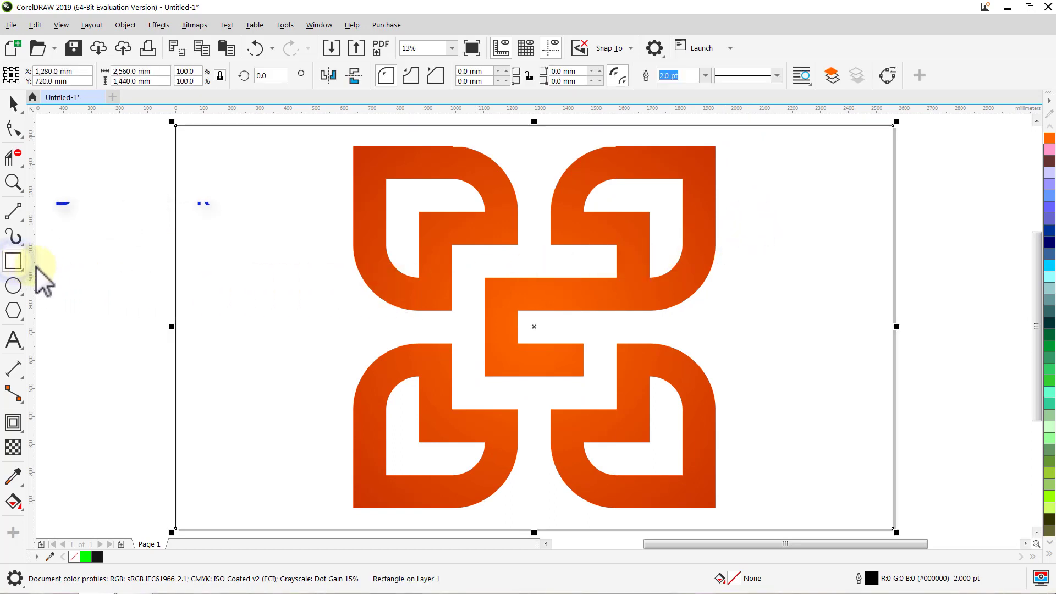
key("space")
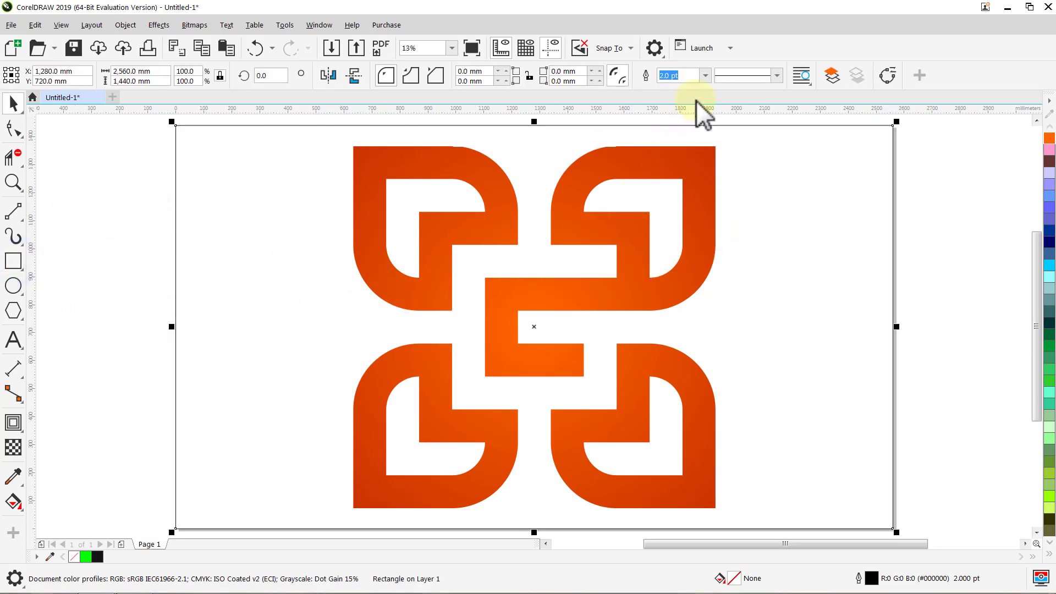
left_click(708, 75)
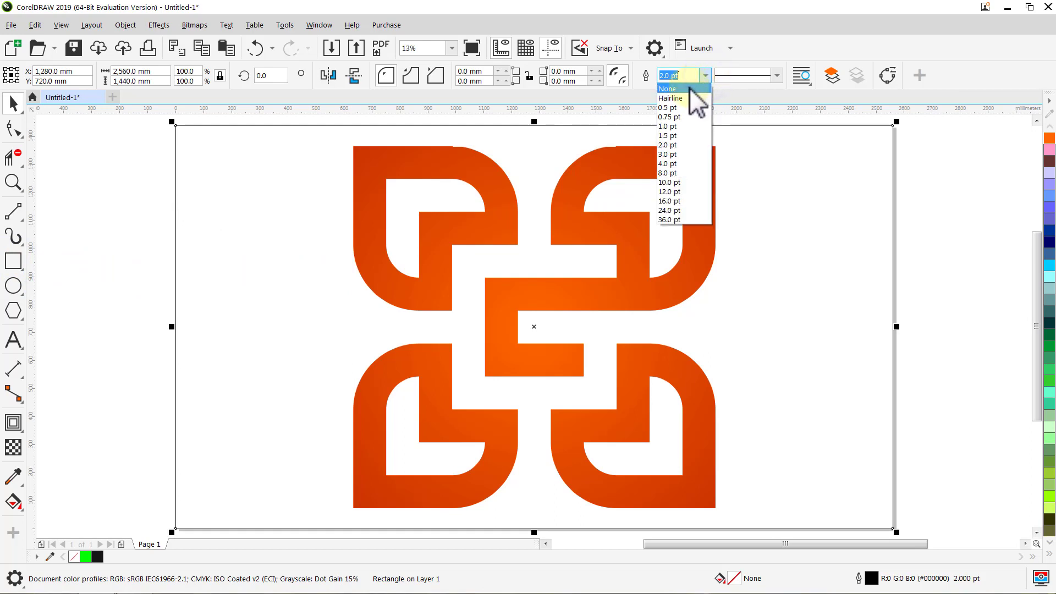
left_click(688, 87)
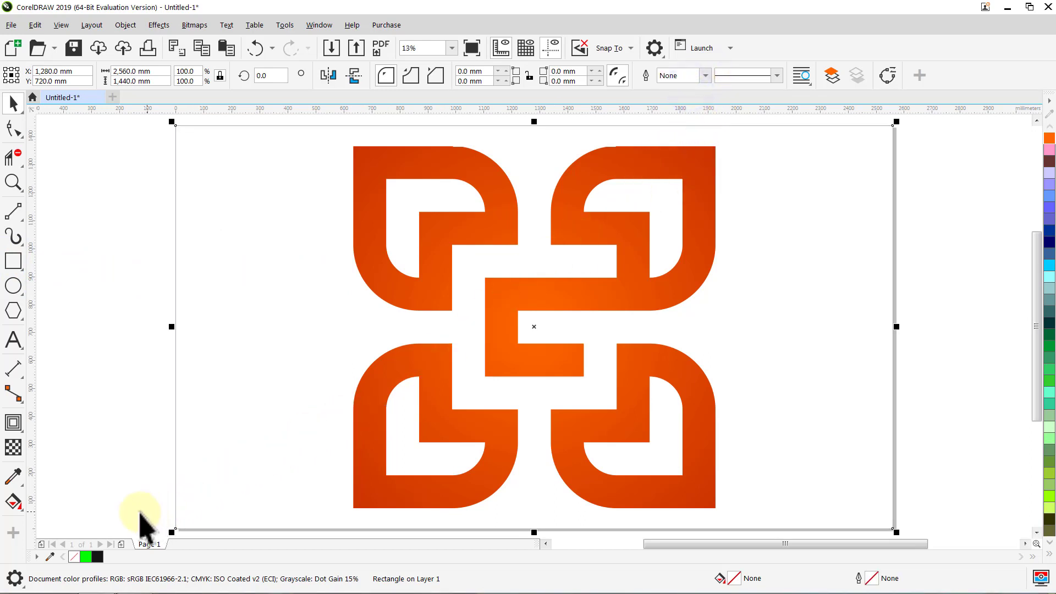
Step: Apply an elliptical fountain fill to the background rectangle, make it nearly circular and extend its outer edge beyond the page sides
left_click(14, 502)
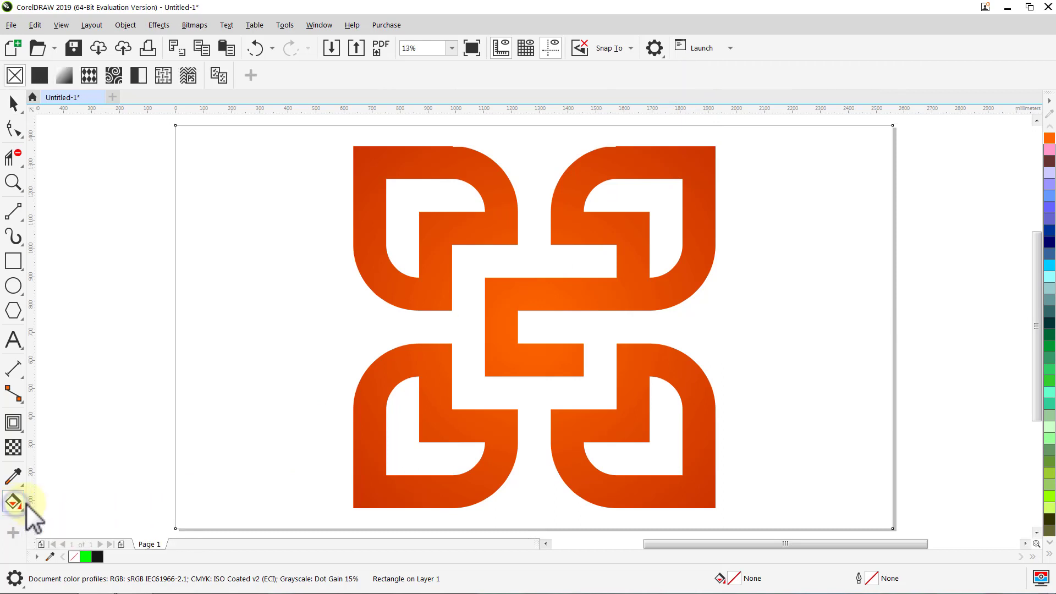
left_click(69, 78)
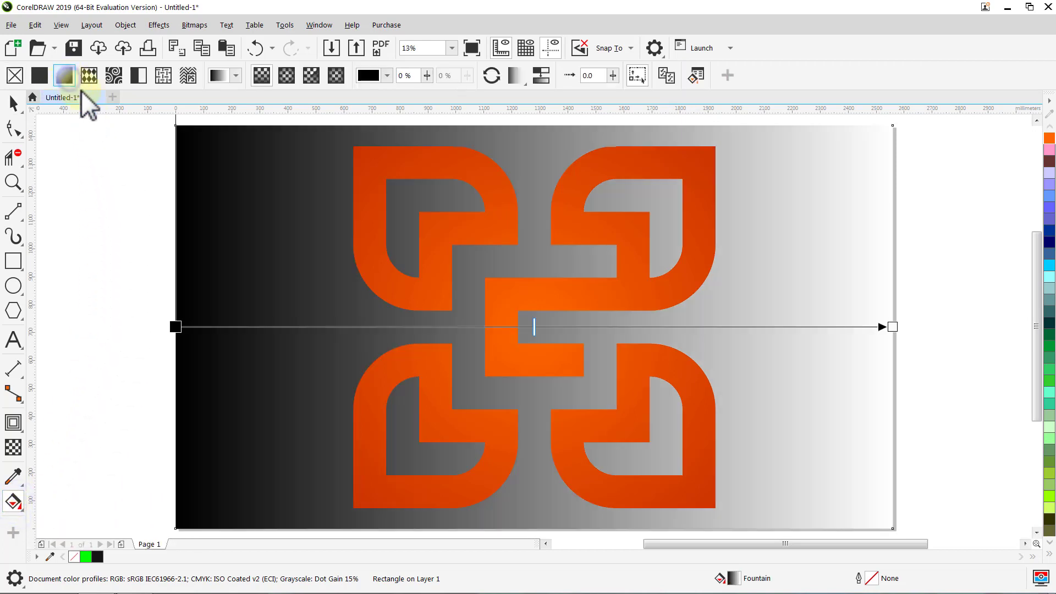
left_click(287, 77)
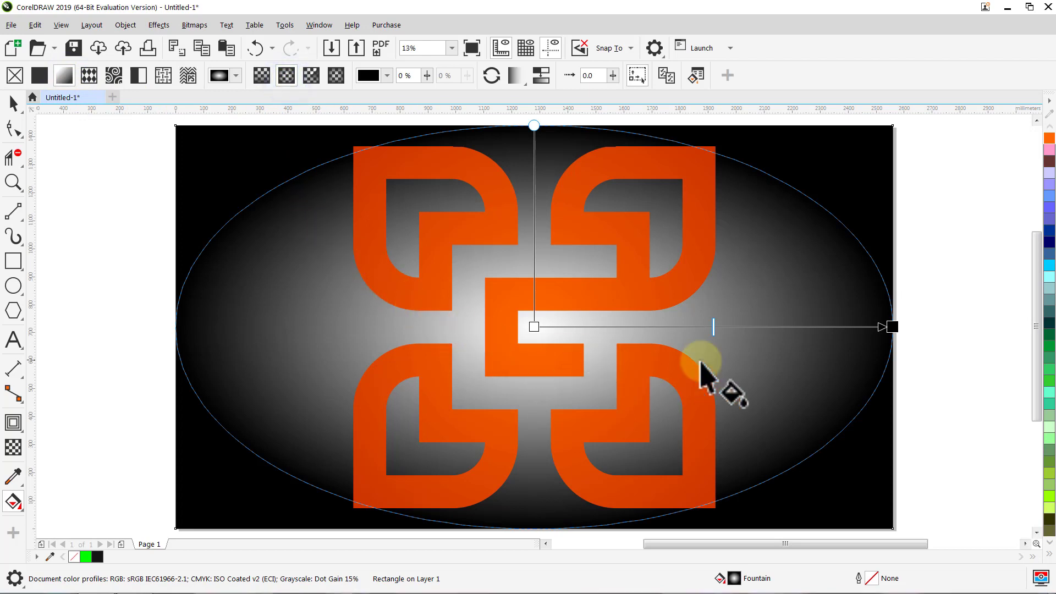
key("ctrl")
left_click_drag(894, 326, 735, 340)
key("ctrl")
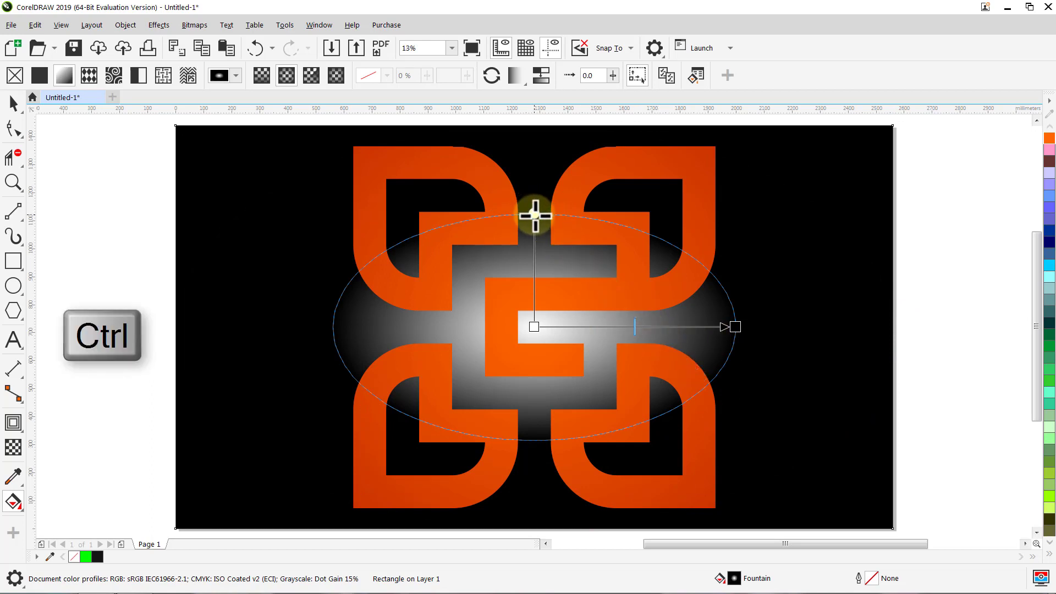
left_click_drag(535, 216, 533, 135)
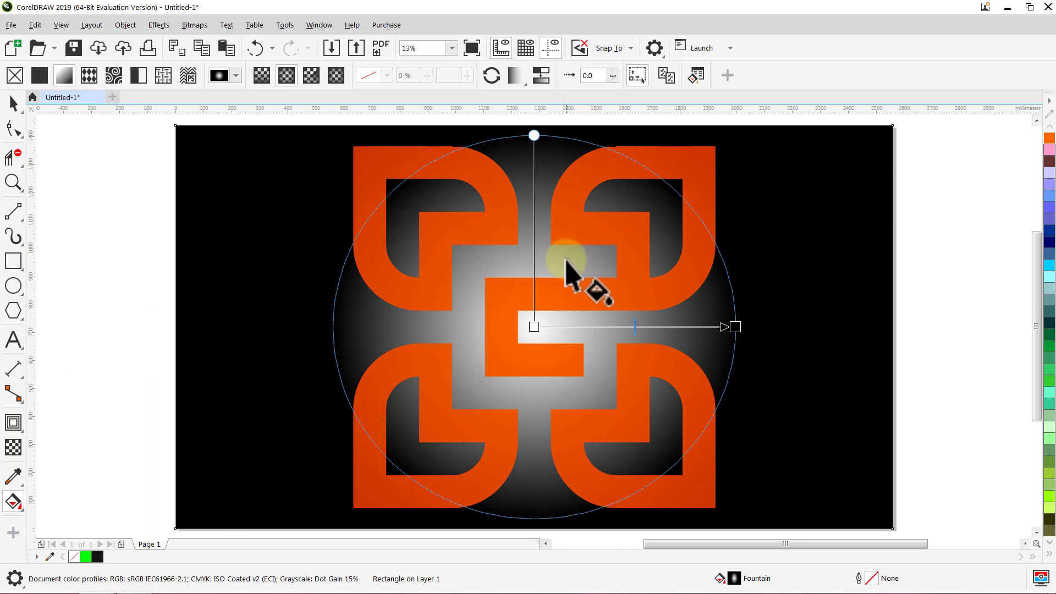
key("ctrl")
left_click_drag(735, 326, 959, 329)
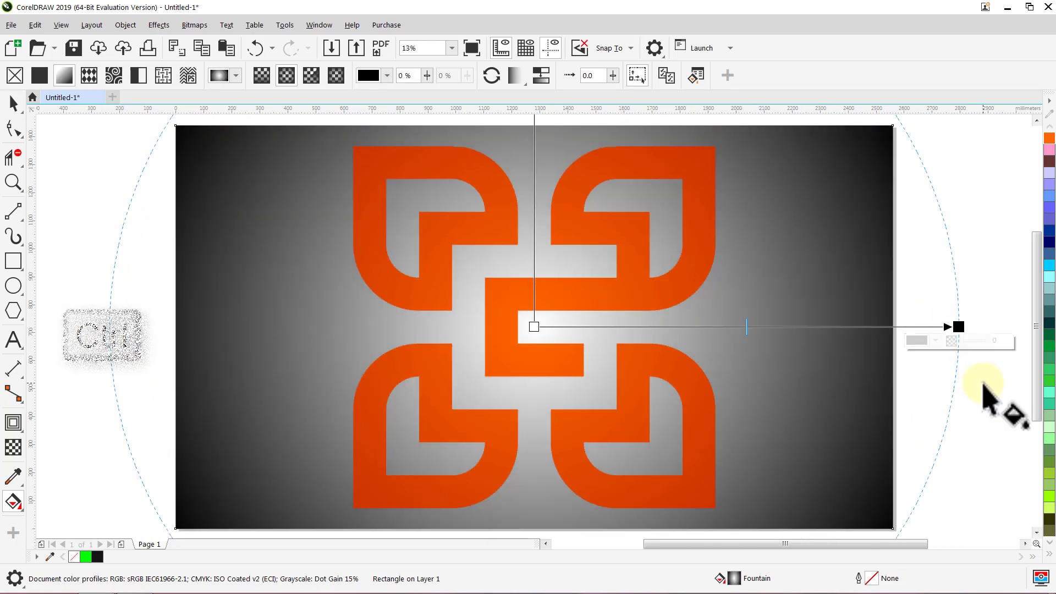
Step: Colour the background fill's outer node pale cream and its centre node white, and add a white node about midway between them
left_click(1050, 554)
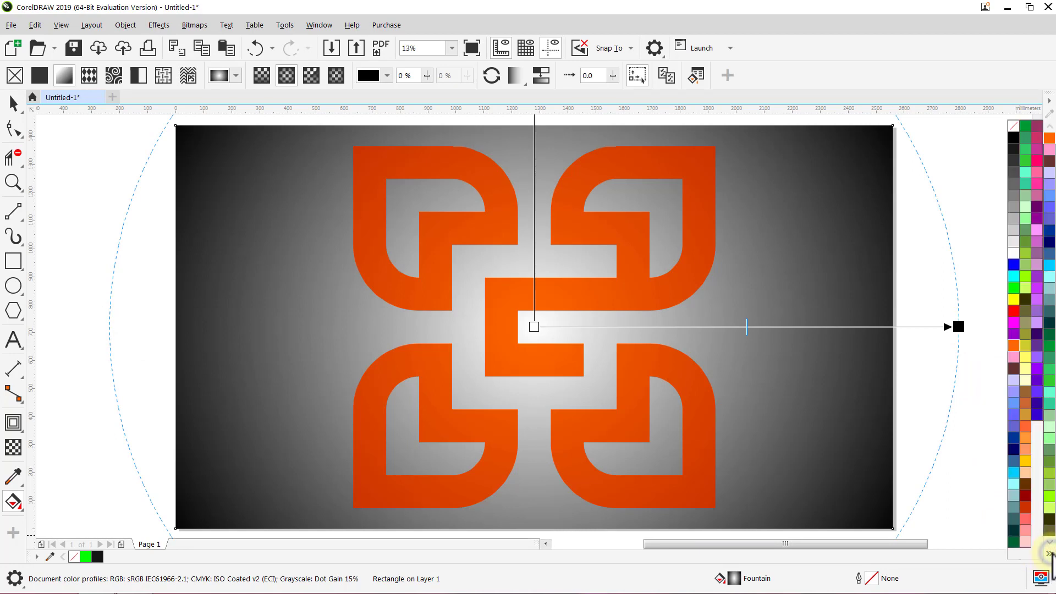
left_click(1026, 379)
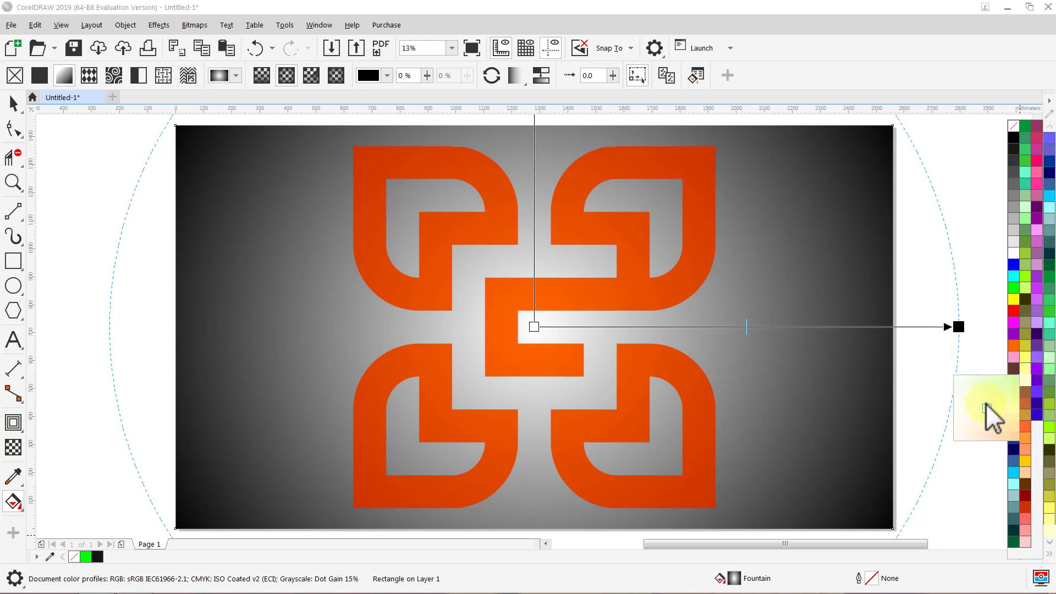
left_click_drag(971, 410, 958, 327)
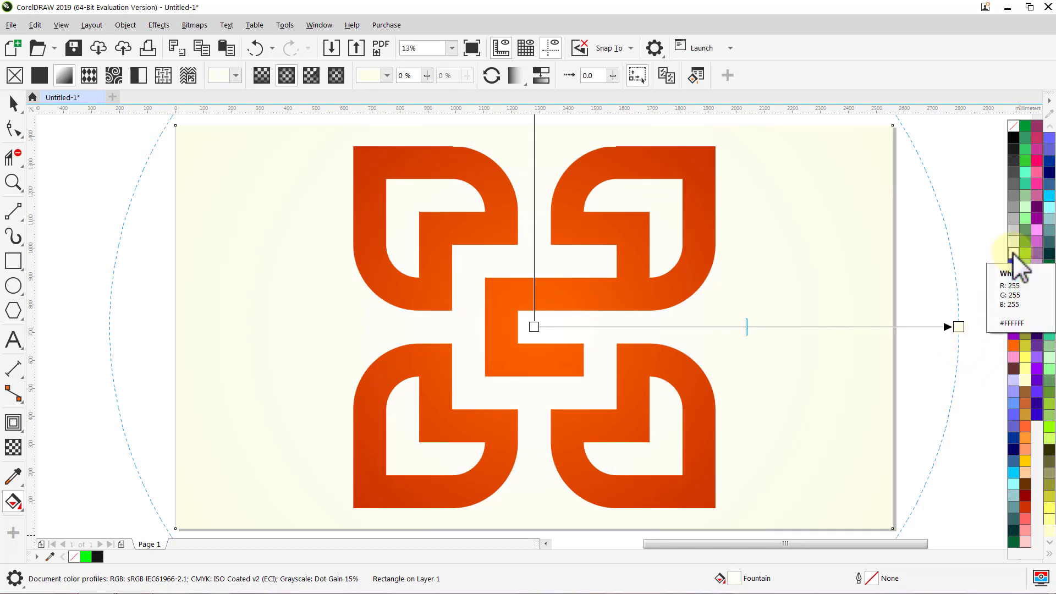
left_click_drag(1015, 251, 535, 328)
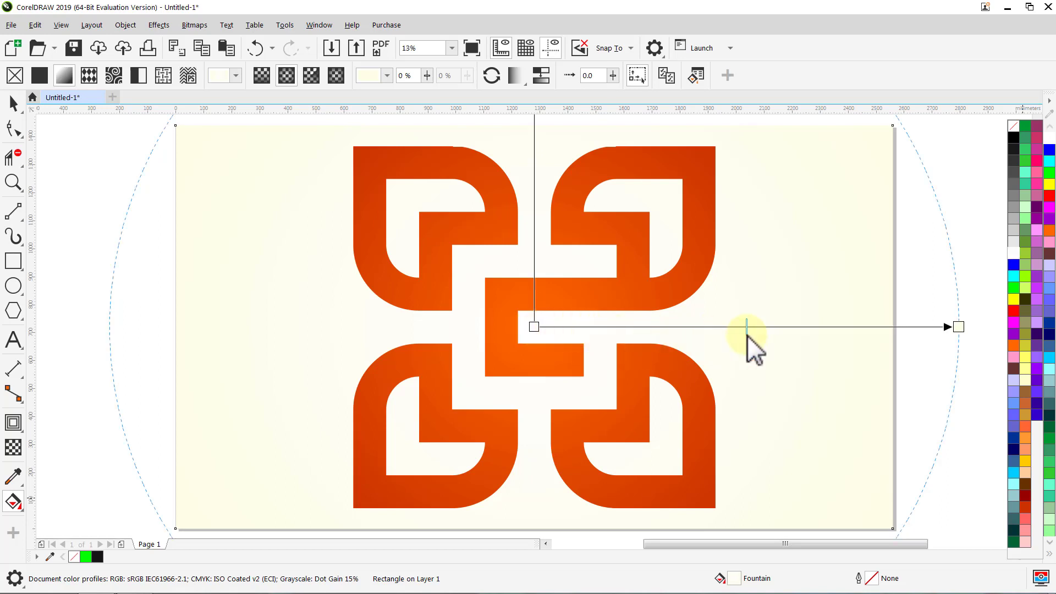
left_click_drag(1014, 255, 733, 328)
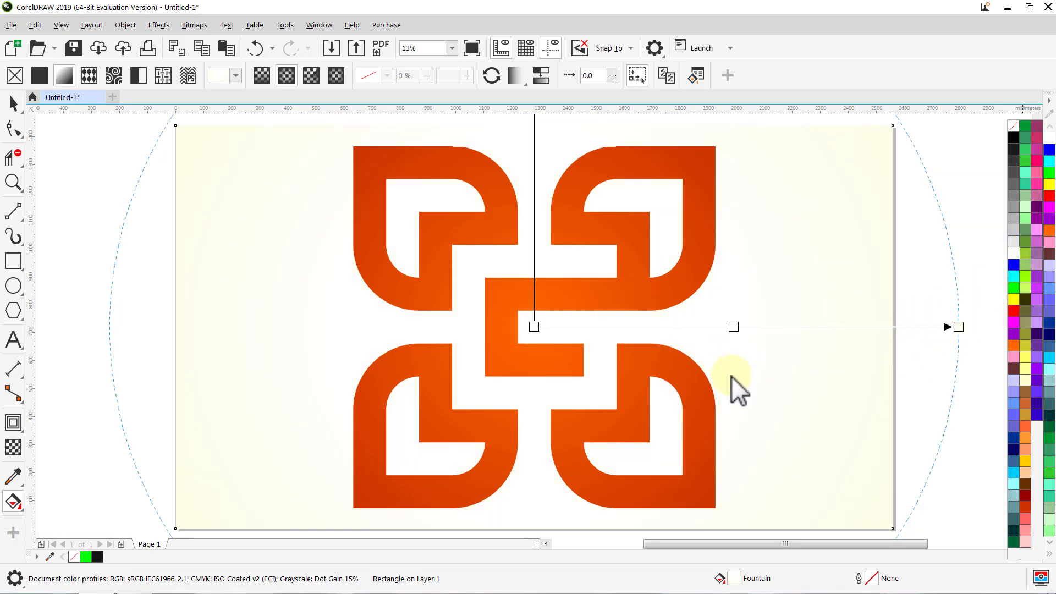
key("space")
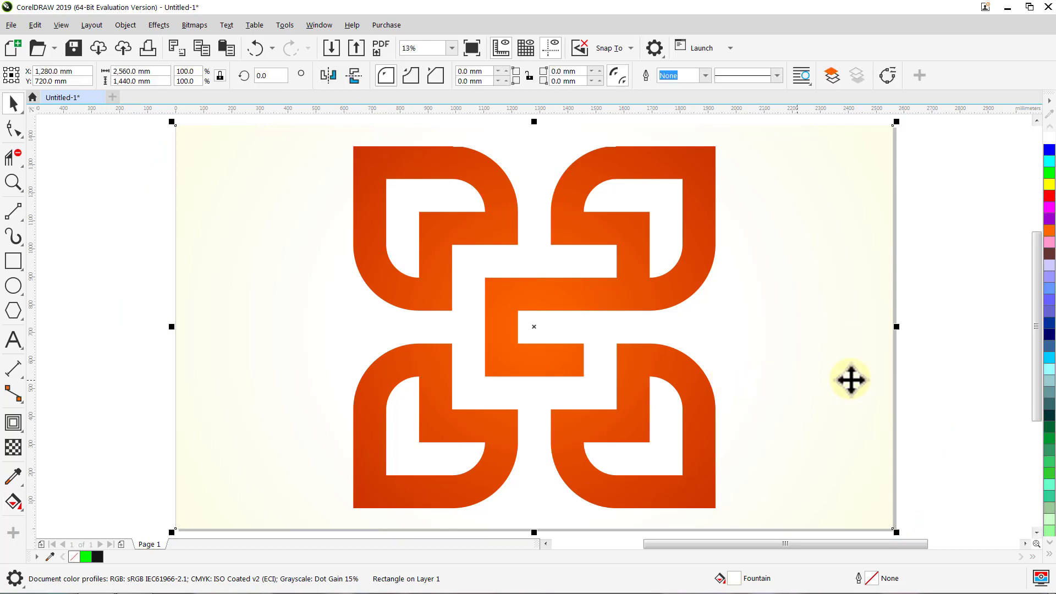
Step: Group the logo with its background, deselect everything and show the finished artwork in full-screen preview
left_click(941, 331)
key("ctrl+a")
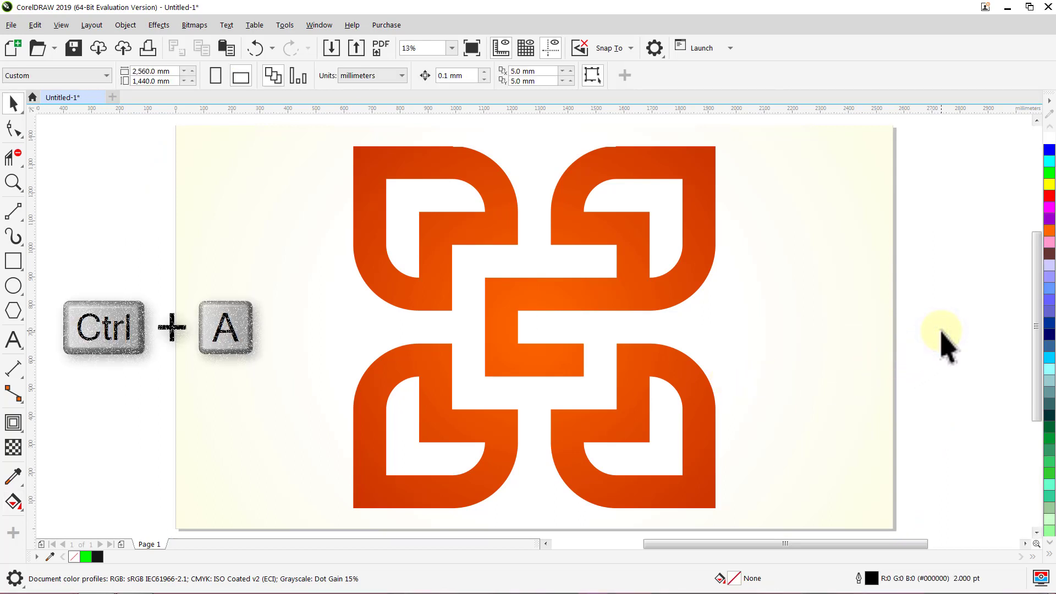
key("ctrl+g")
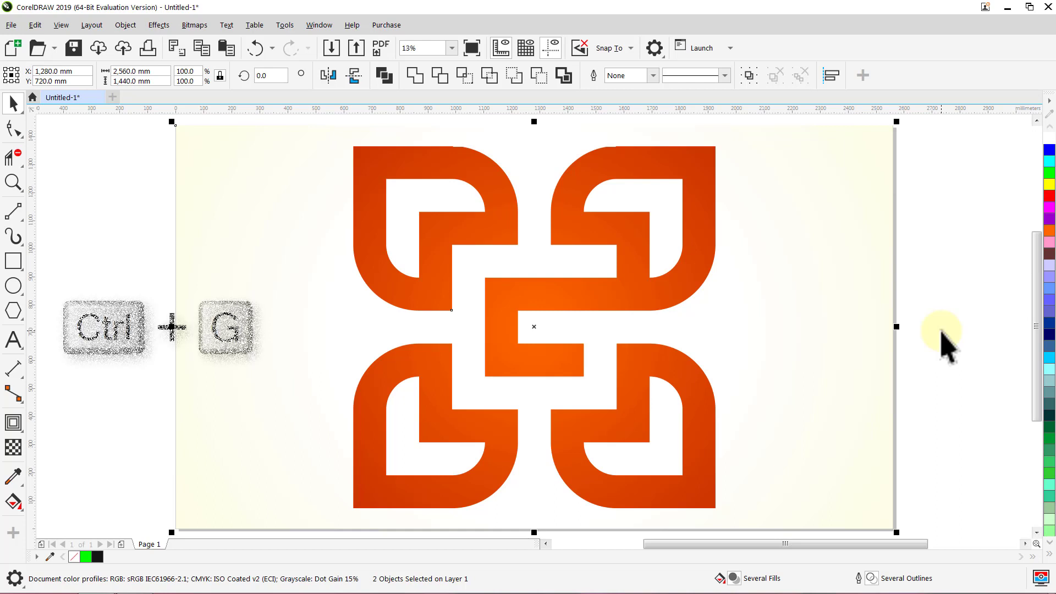
left_click(942, 331)
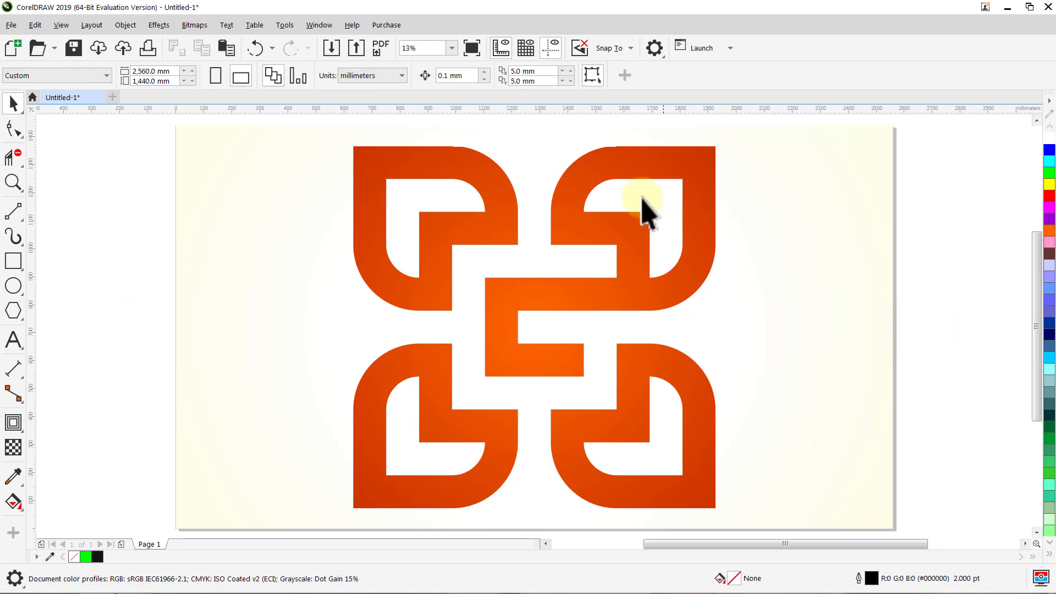
left_click(477, 53)
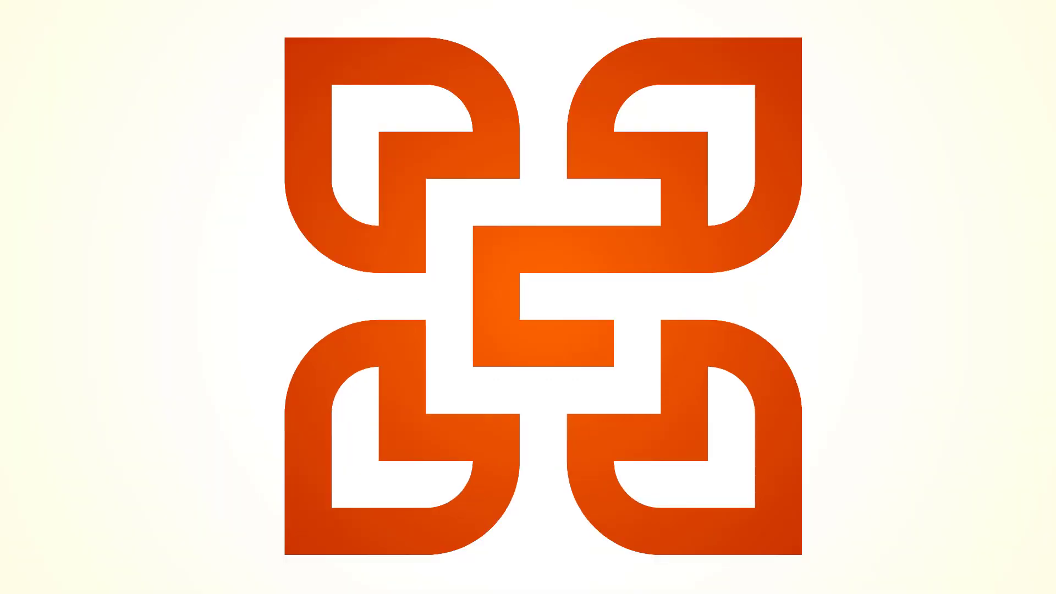